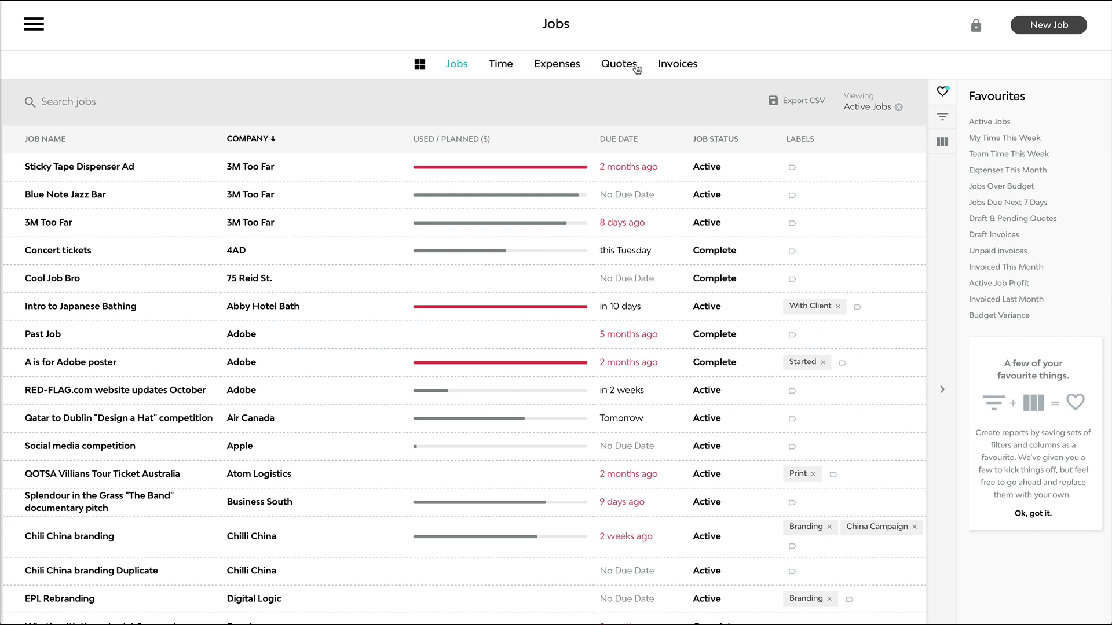
- Look over the recent, due soon and done job cards in the overview and return to the jobs list
{"action": "left_click", "coordinate": [420, 64]}
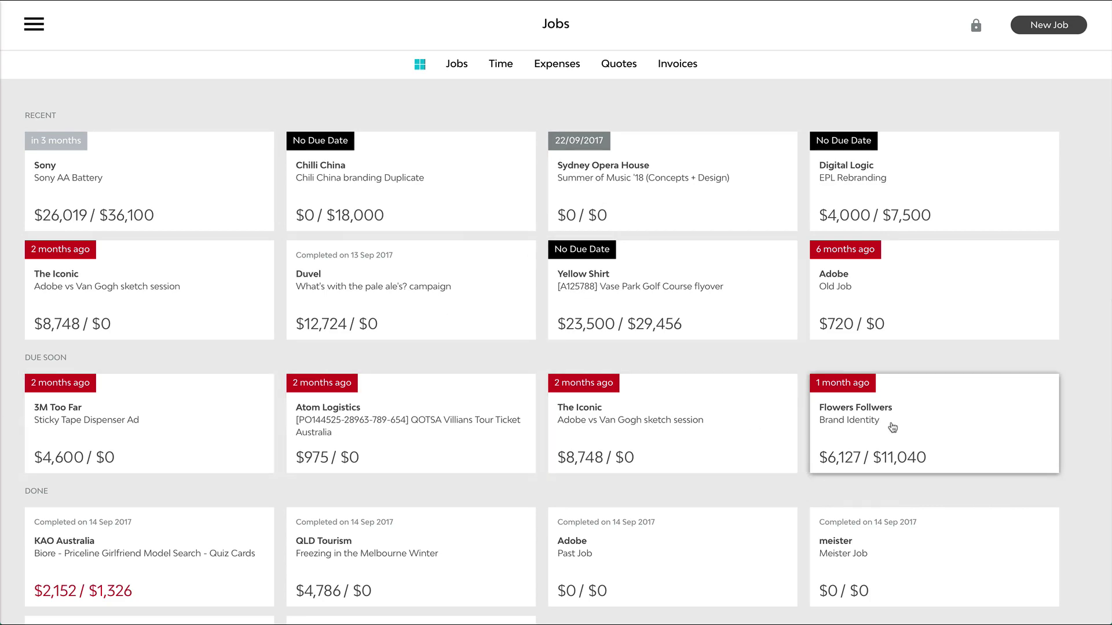
{"action": "scroll", "coordinate": [913, 565], "scroll_direction": "down", "scroll_amount": 3}
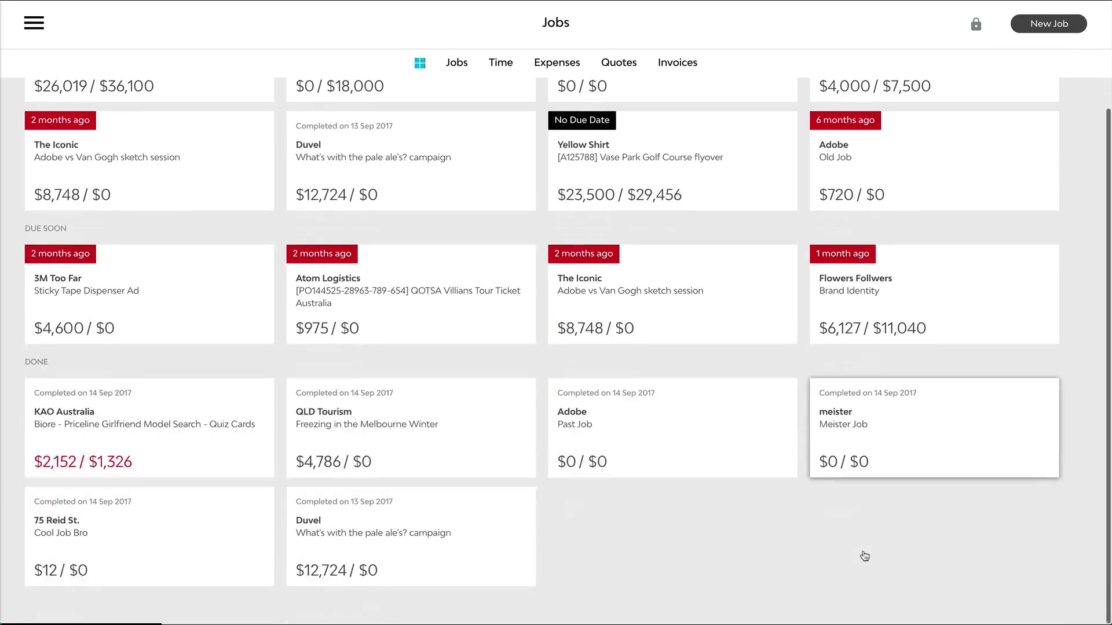
{"action": "scroll", "coordinate": [864, 553], "scroll_direction": "up", "scroll_amount": 3}
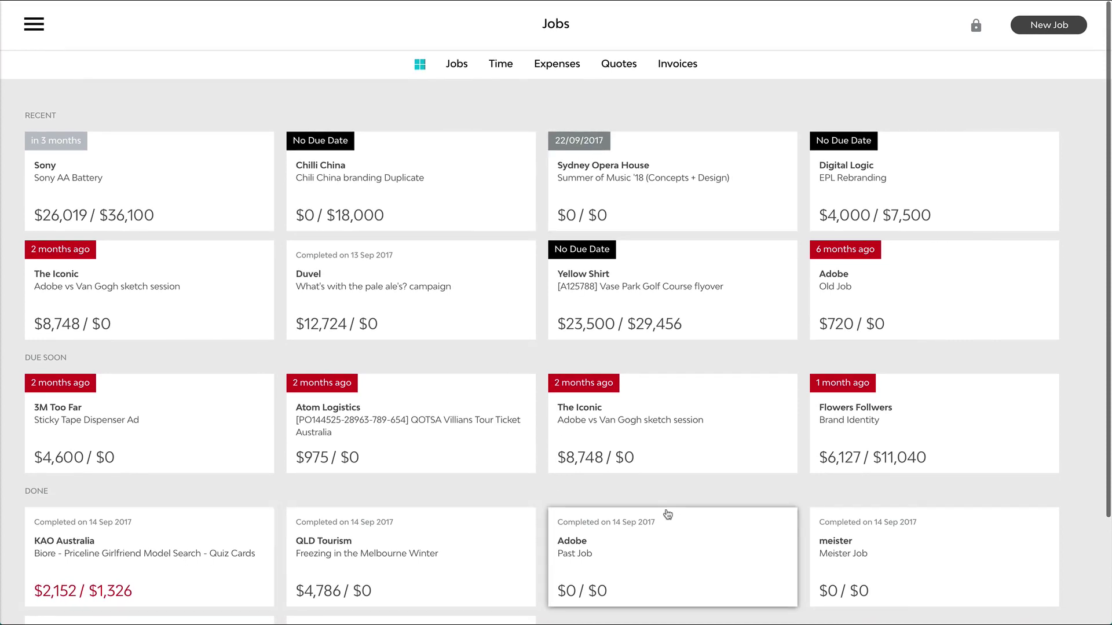
{"action": "left_click", "coordinate": [457, 65]}
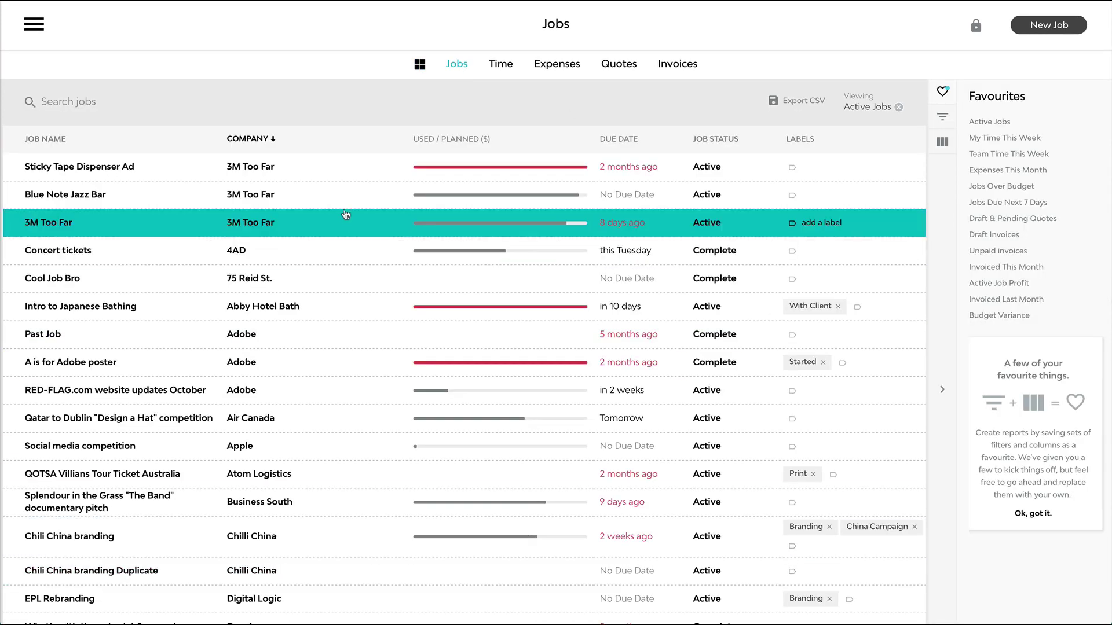
- Collapse and reopen the side panel, and view the available job filters
{"action": "left_click", "coordinate": [939, 395]}
{"action": "left_click", "coordinate": [1092, 391]}
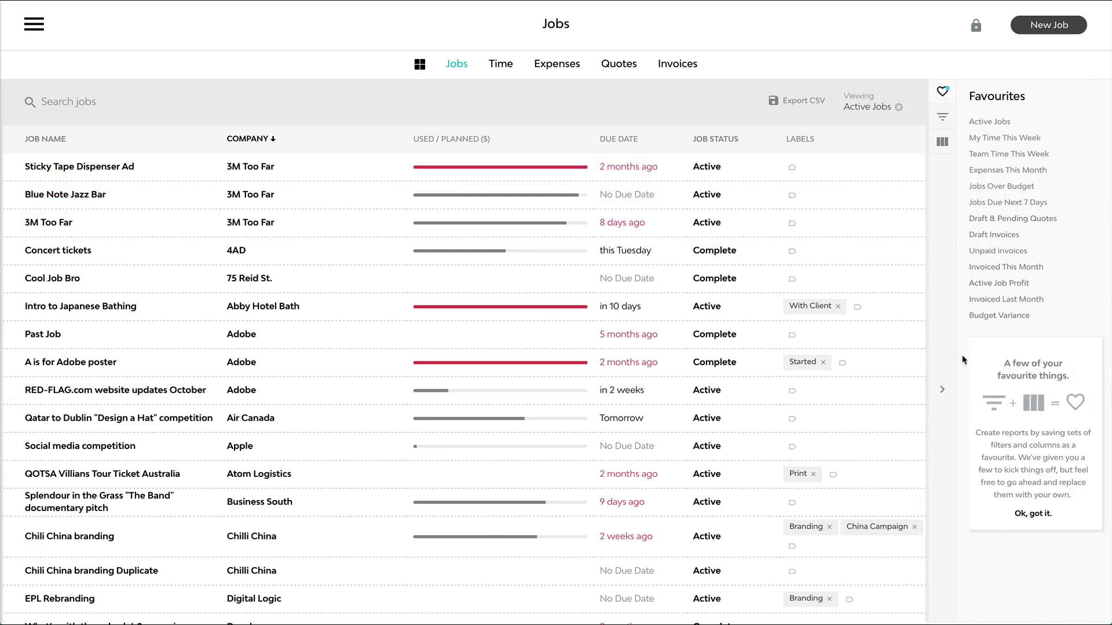
{"action": "left_click", "coordinate": [942, 118]}
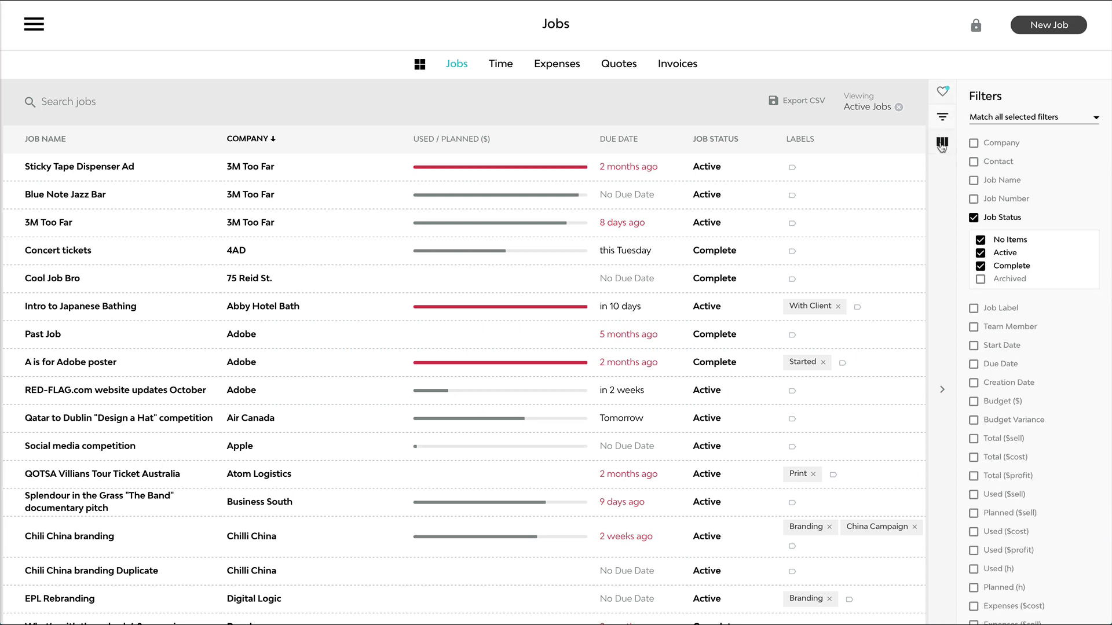
- Hide the Used / Planned ($) chart column and move the Company column ahead of Job Name
{"action": "left_click", "coordinate": [942, 142]}
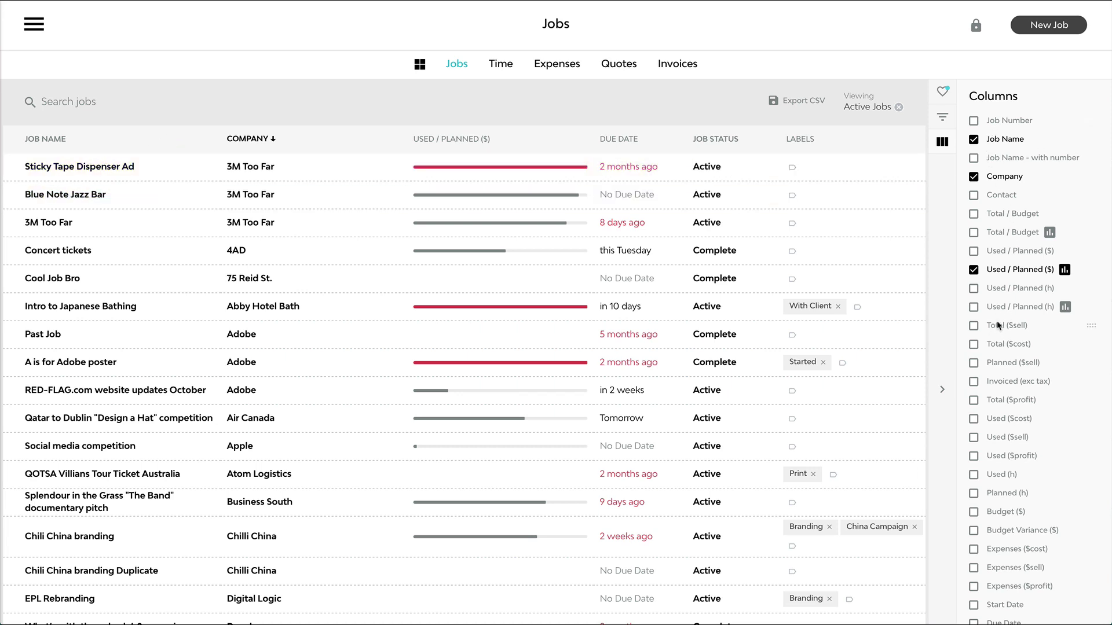
{"action": "left_click", "coordinate": [974, 271]}
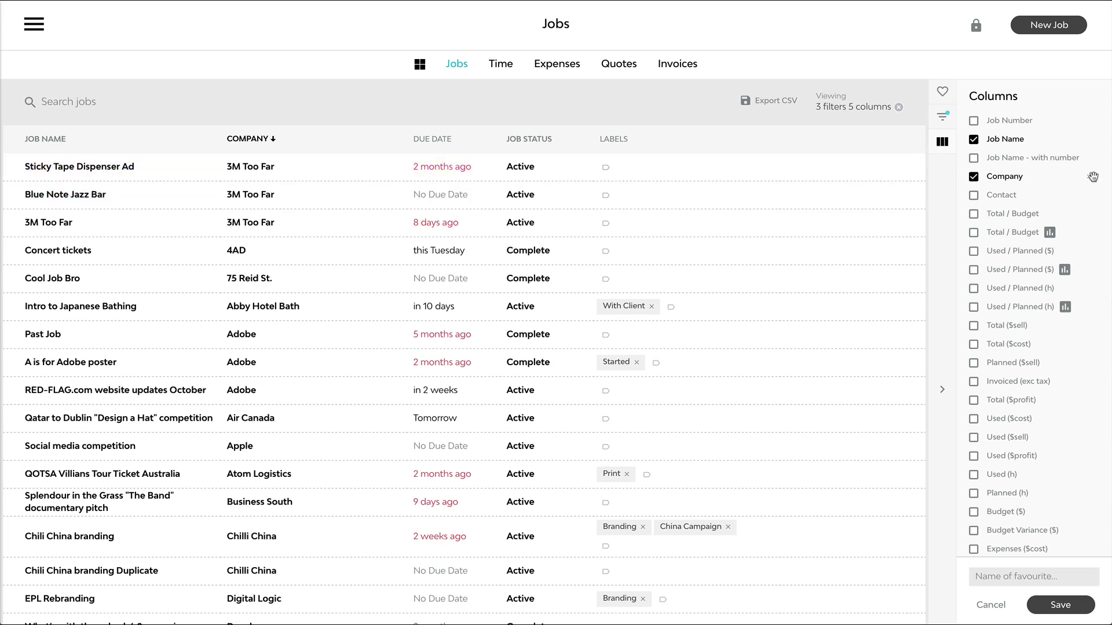
{"action": "left_click_drag", "start_coordinate": [1092, 176], "coordinate": [1030, 144]}
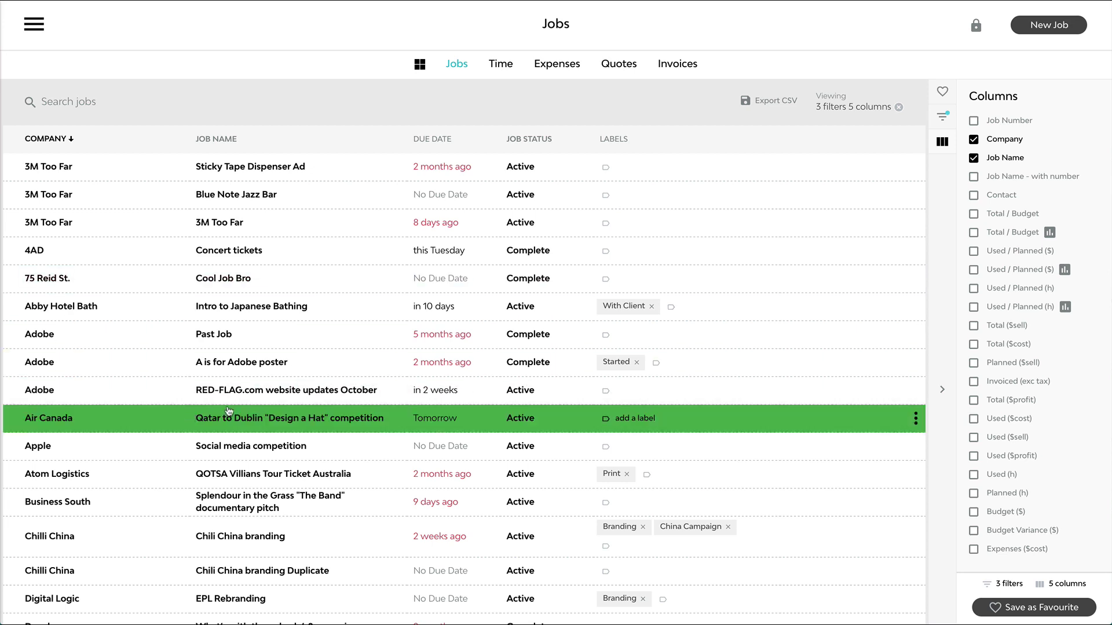
- Hide the Labels, Job Status and Due Date (relative) columns from the jobs list
{"action": "scroll", "coordinate": [1045, 273], "scroll_direction": "down", "scroll_amount": 2}
{"action": "scroll", "coordinate": [1045, 274], "scroll_direction": "down", "scroll_amount": 1}
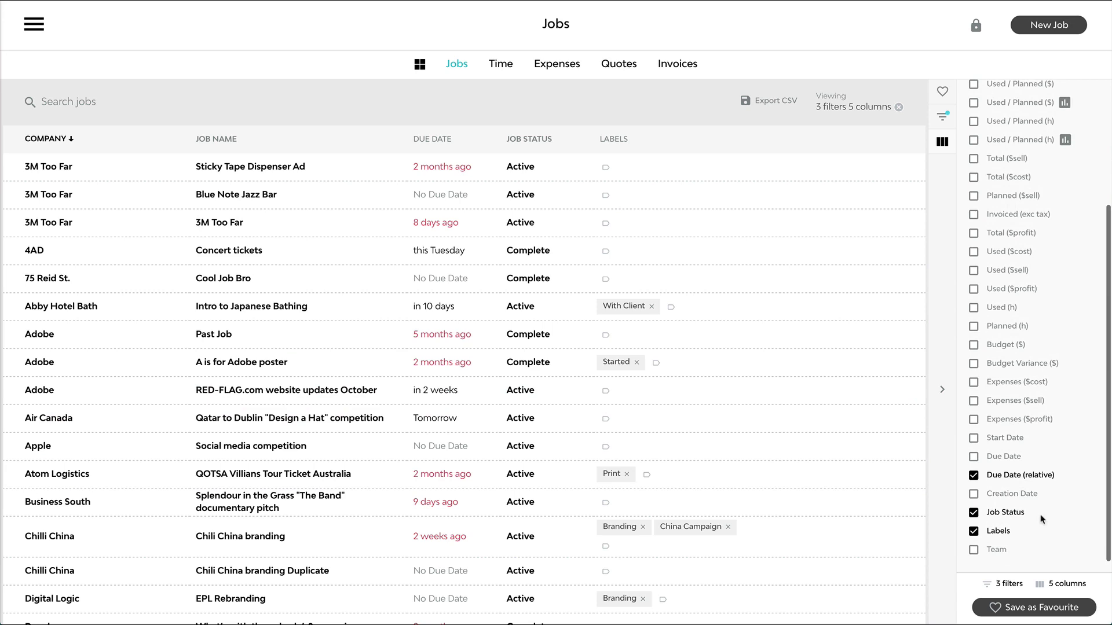
{"action": "left_click", "coordinate": [973, 531]}
{"action": "left_click", "coordinate": [973, 512]}
{"action": "left_click", "coordinate": [973, 475]}
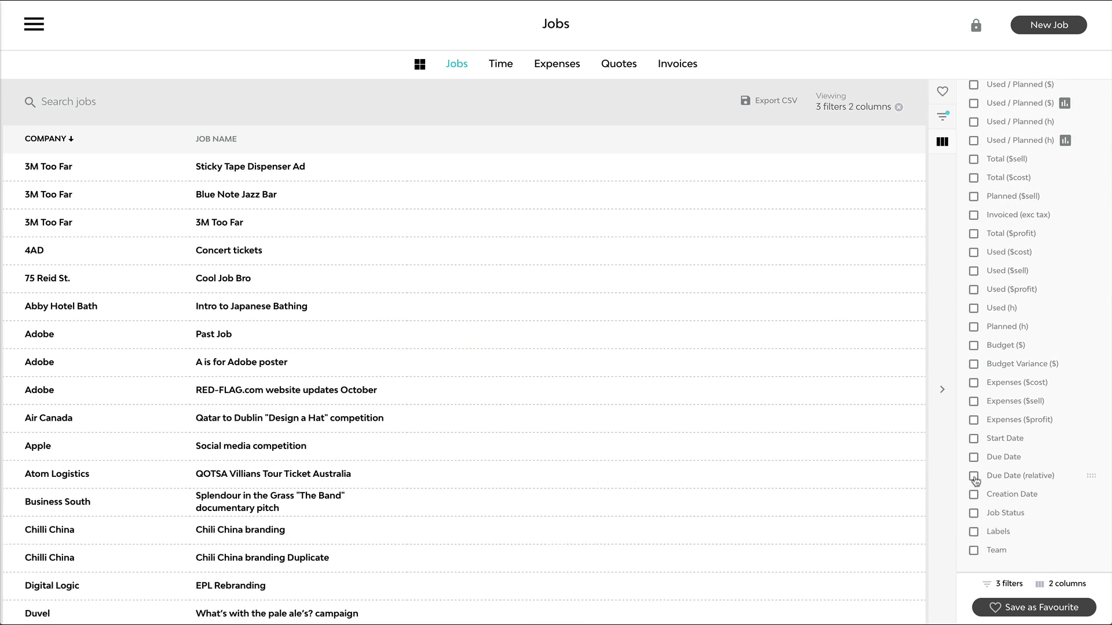
- Add the Used ($sell) column to the jobs list
{"action": "scroll", "coordinate": [992, 447], "scroll_direction": "up", "scroll_amount": 3}
{"action": "scroll", "coordinate": [992, 447], "scroll_direction": "down", "scroll_amount": 1}
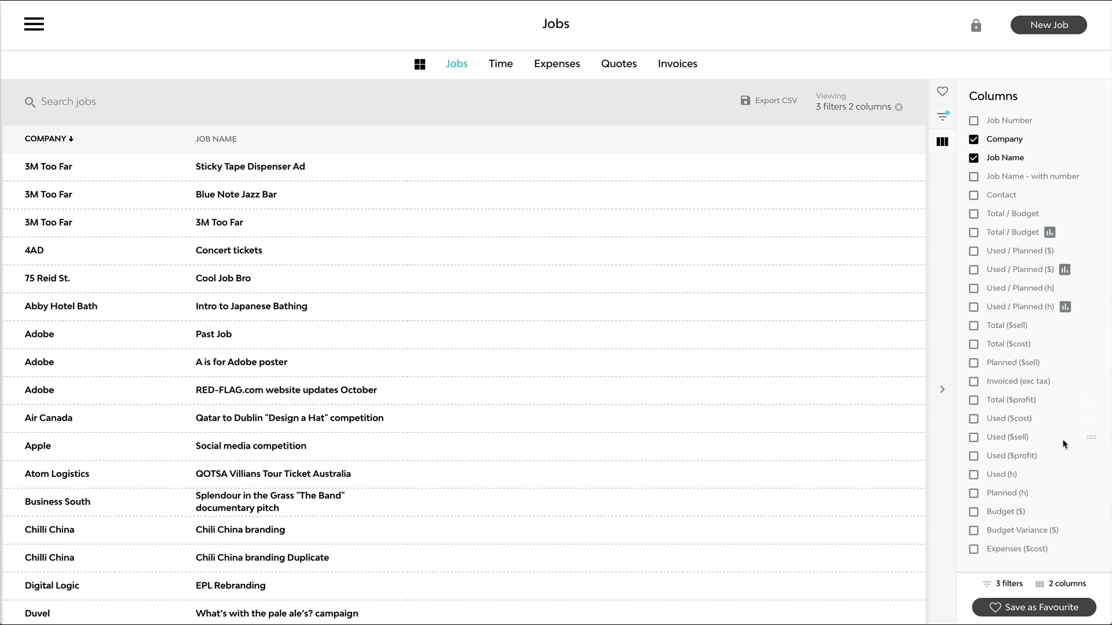
{"action": "left_click", "coordinate": [974, 438]}
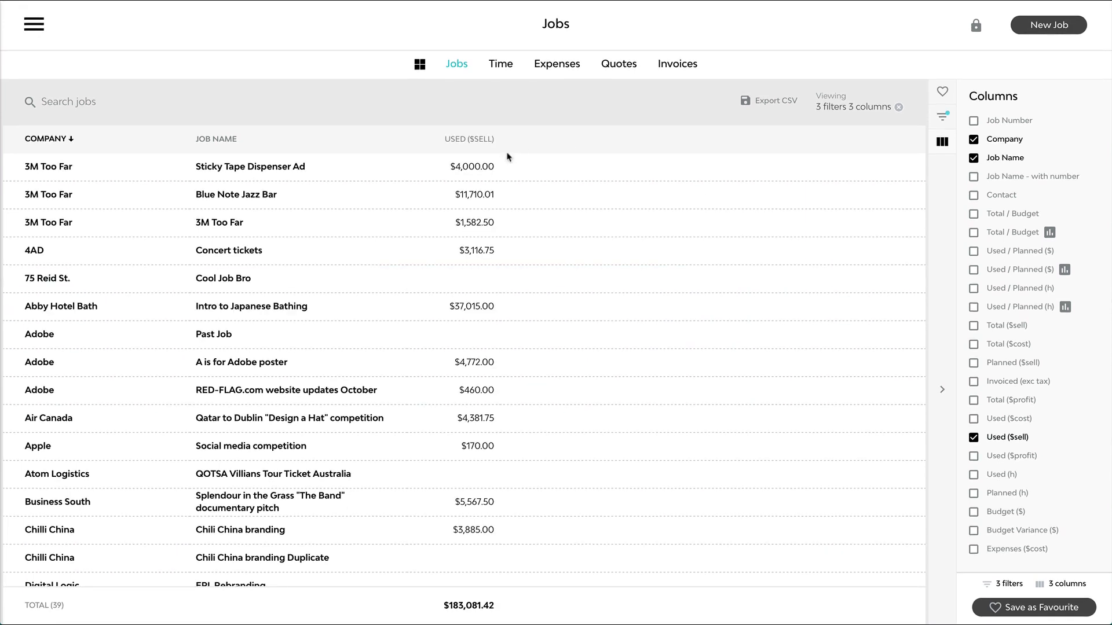
- Review the sell amounts in the Blue Note Jazz Bar job's time breakdown and return to the jobs list
{"action": "left_click", "coordinate": [379, 198]}
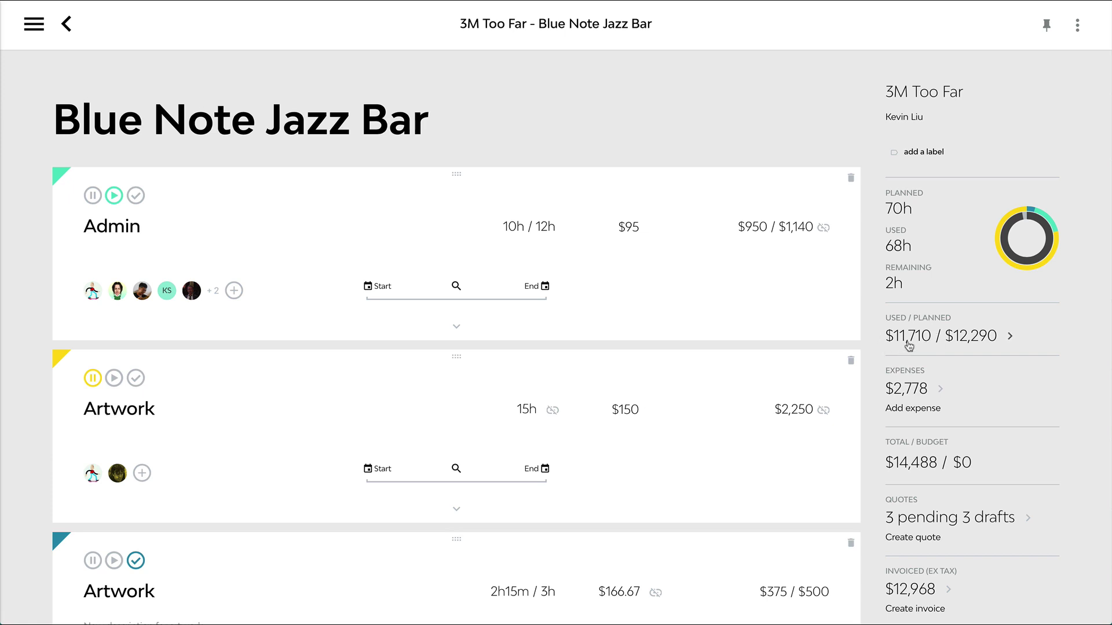
{"action": "left_click", "coordinate": [920, 337]}
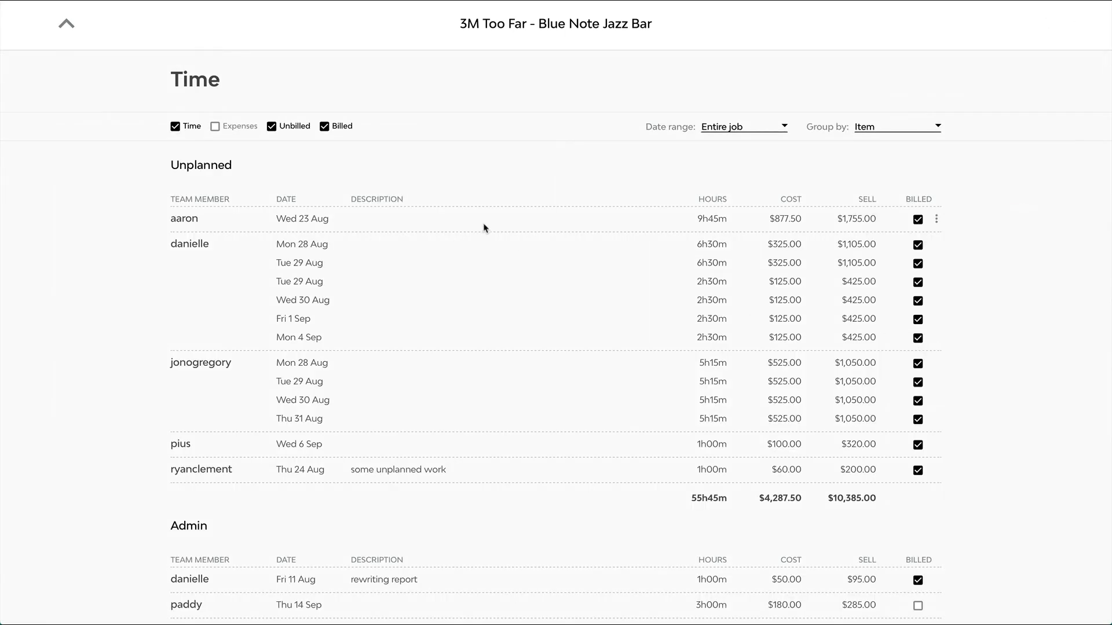
{"action": "scroll", "coordinate": [866, 231], "scroll_direction": "down", "scroll_amount": 5}
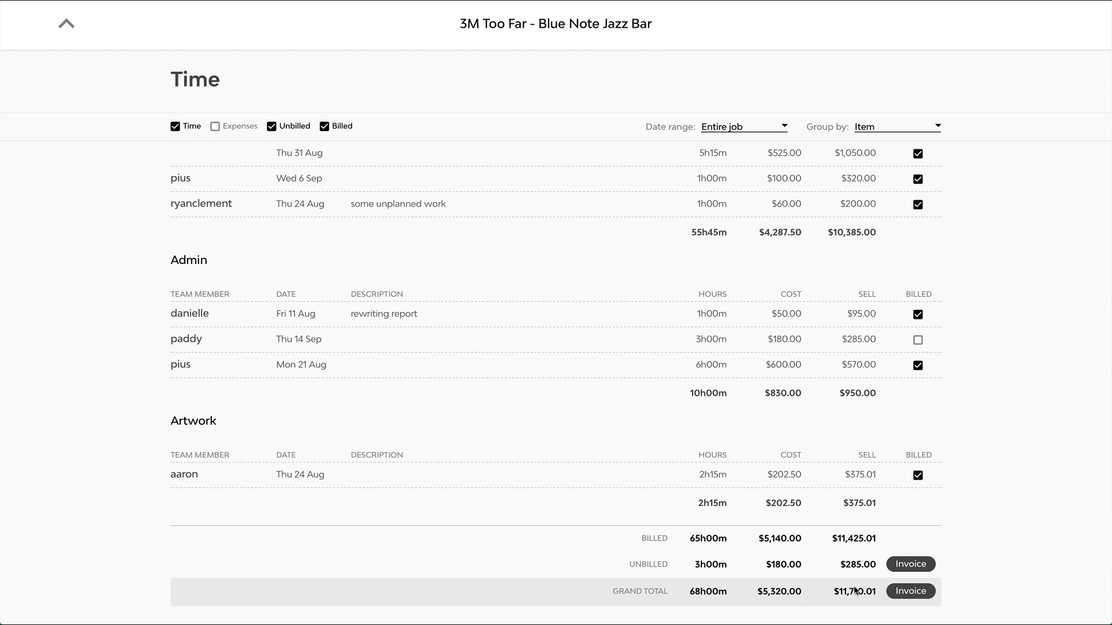
{"action": "scroll", "coordinate": [854, 521], "scroll_direction": "up", "scroll_amount": 8}
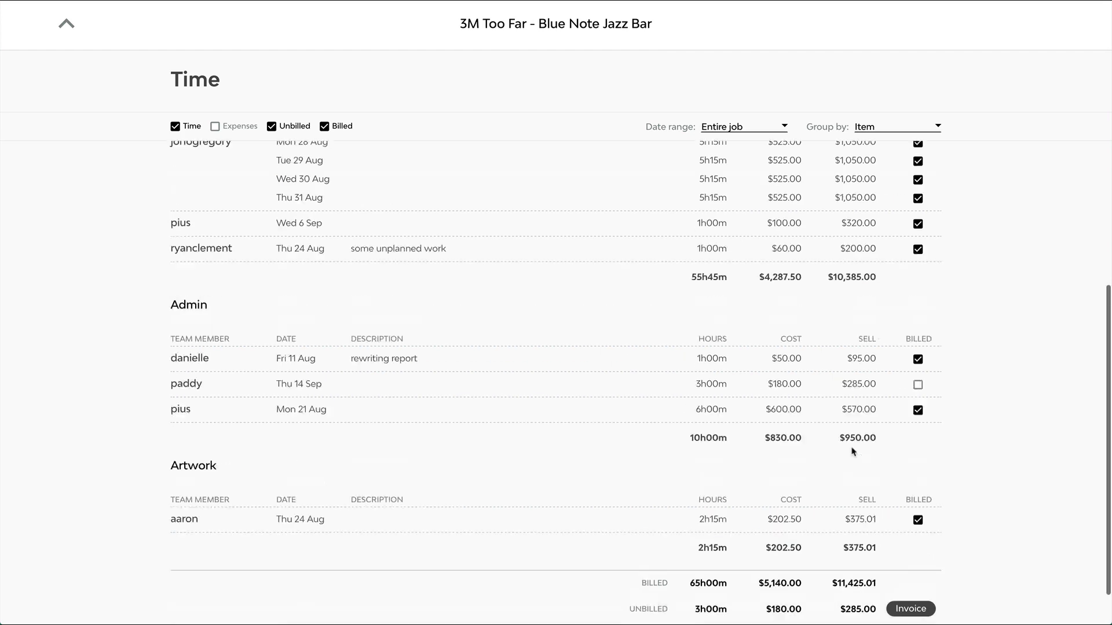
{"action": "left_click", "coordinate": [66, 23]}
{"action": "left_click", "coordinate": [65, 26]}
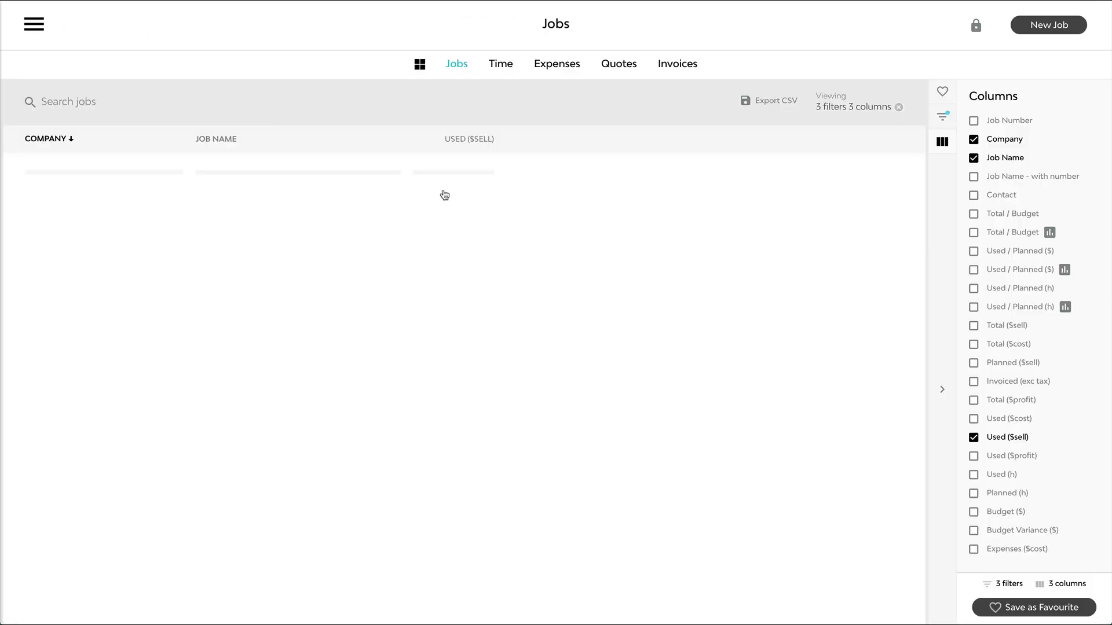
{"action": "left_click", "coordinate": [544, 218]}
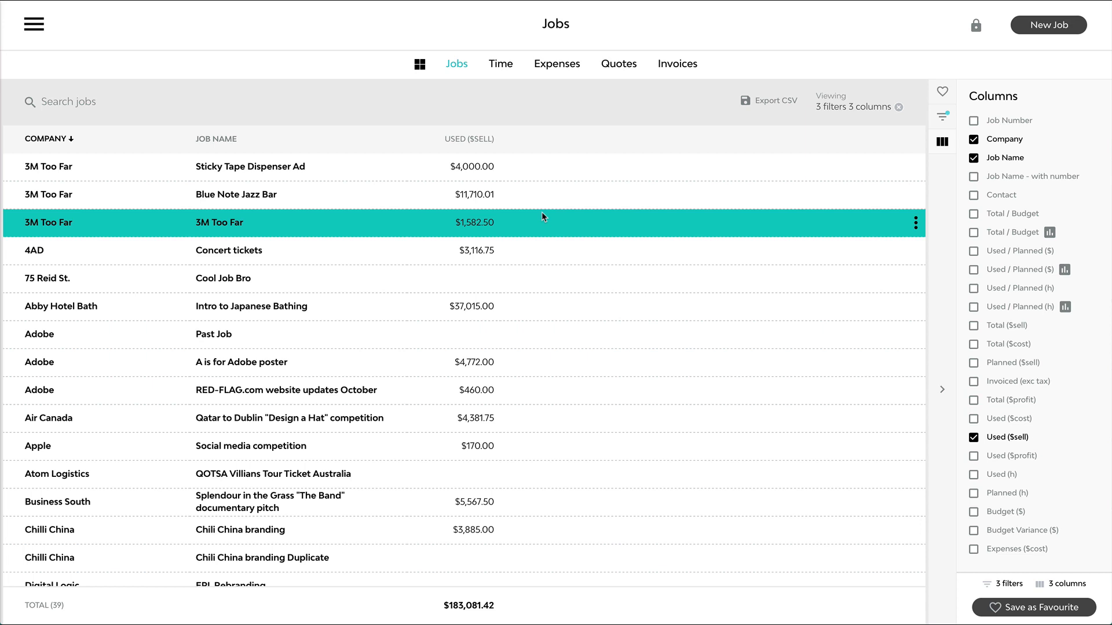
- Add the Used ($cost) column to the jobs list and review the cost amounts in the Blue Note Jazz Bar job's time breakdown
{"action": "left_click", "coordinate": [974, 419]}
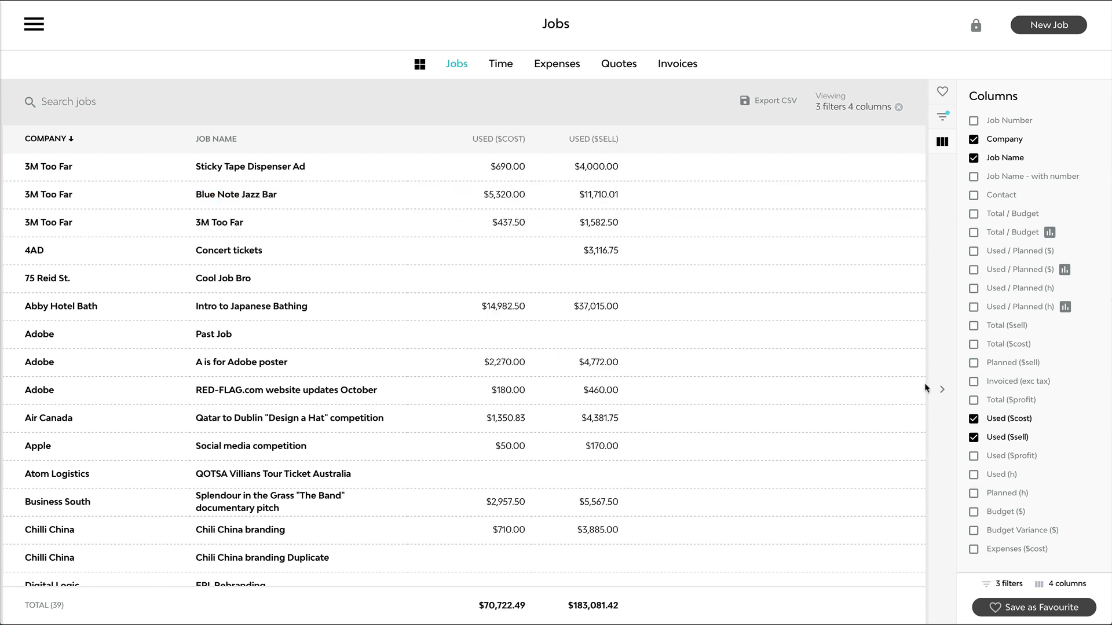
{"action": "left_click", "coordinate": [465, 193]}
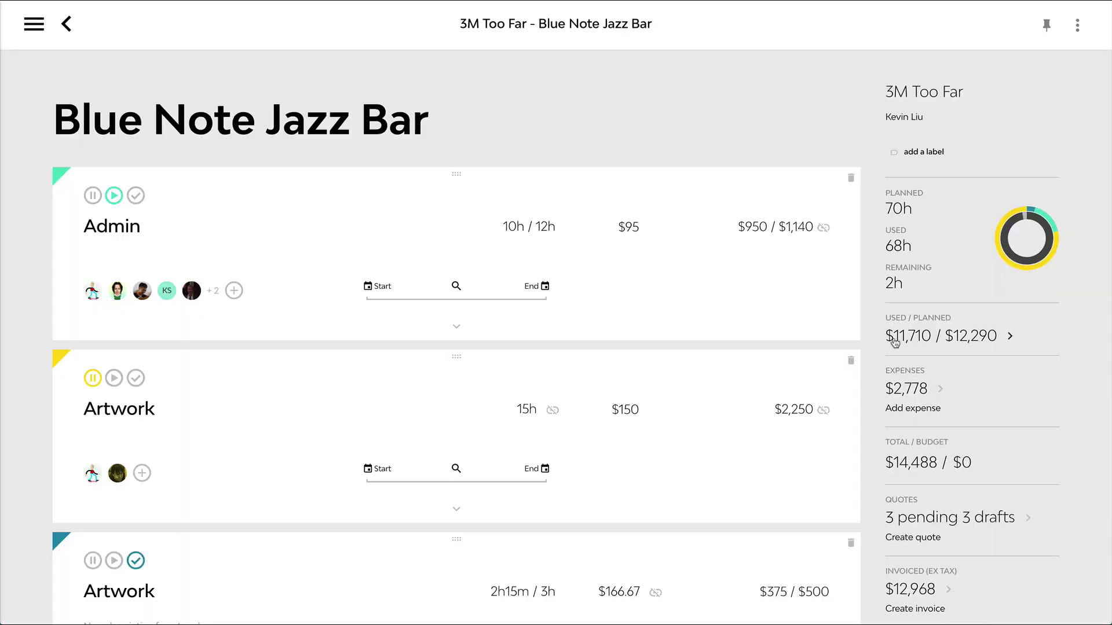
{"action": "left_click", "coordinate": [901, 341]}
{"action": "scroll", "coordinate": [795, 362], "scroll_direction": "down", "scroll_amount": 10}
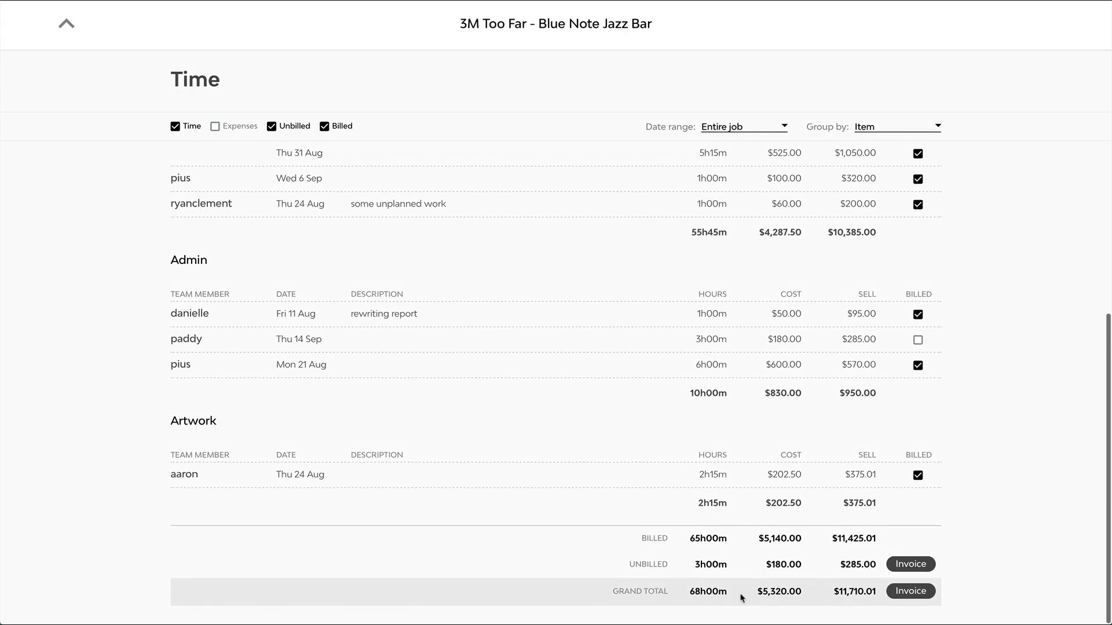
{"action": "scroll", "coordinate": [782, 359], "scroll_direction": "up", "scroll_amount": 5}
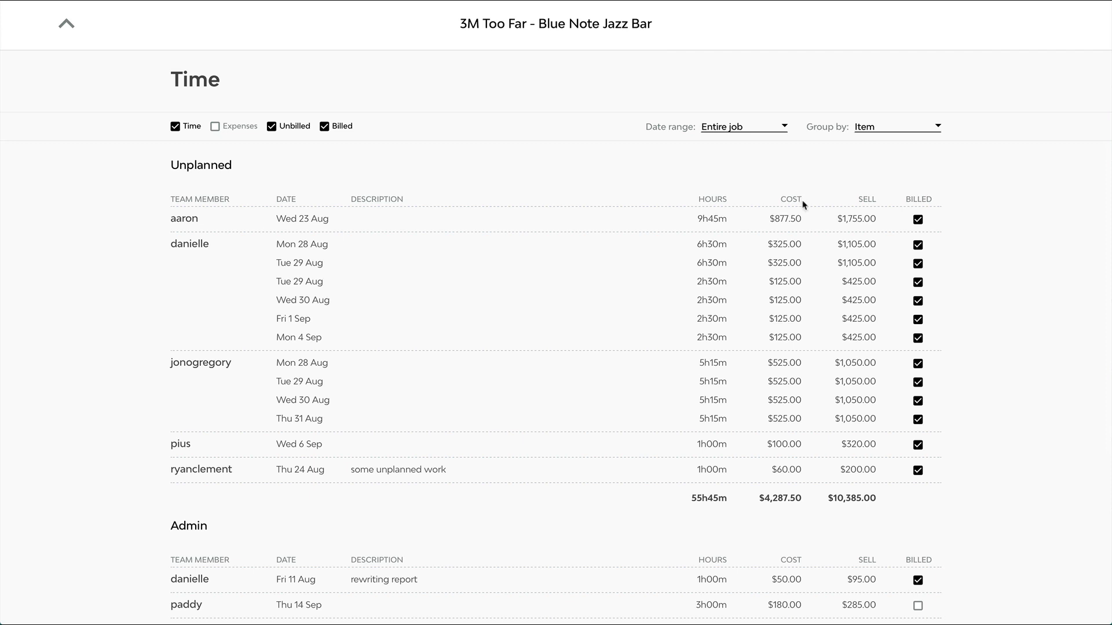
{"action": "left_click", "coordinate": [65, 26]}
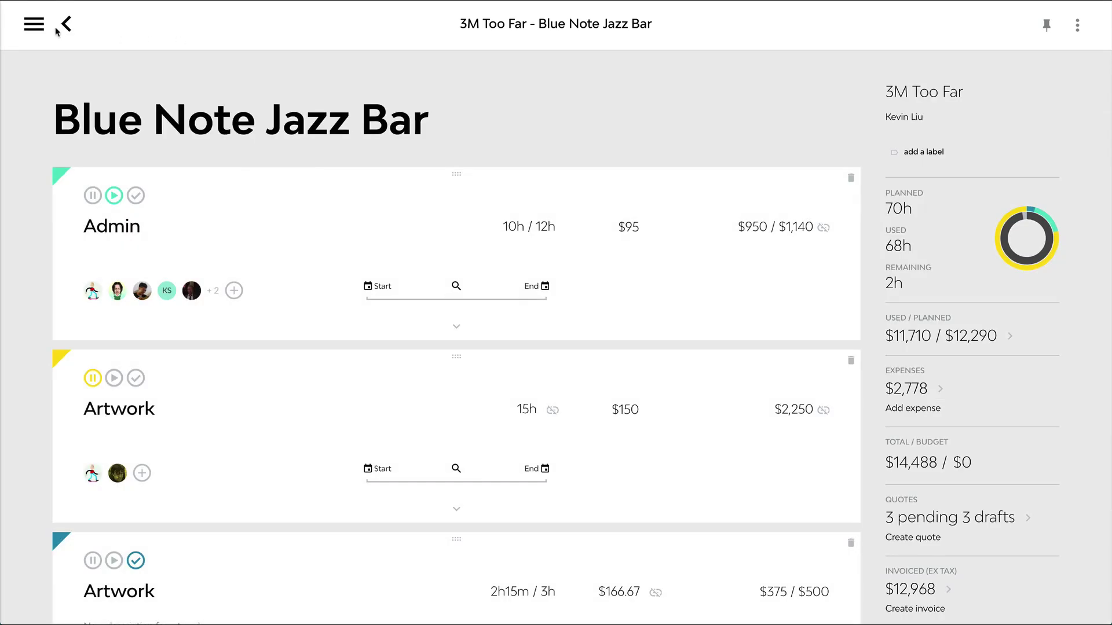
- Check the billable hour rate and cost rate in the Dev Guy team member's profile and return to the jobs list
{"action": "left_click", "coordinate": [34, 24]}
{"action": "left_click", "coordinate": [86, 521]}
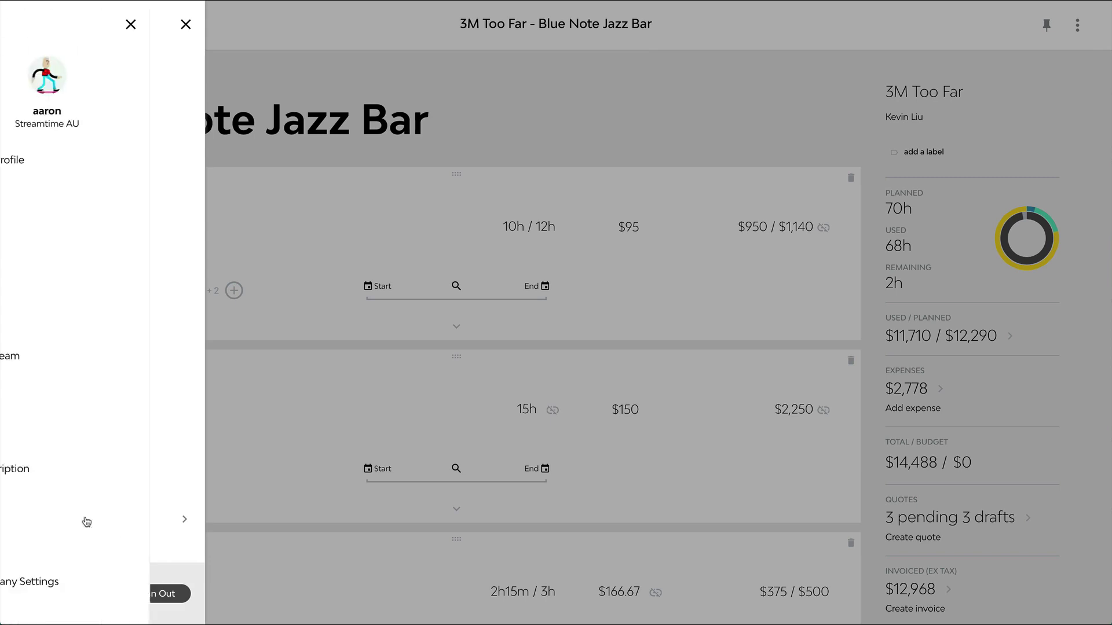
{"action": "left_click", "coordinate": [62, 192]}
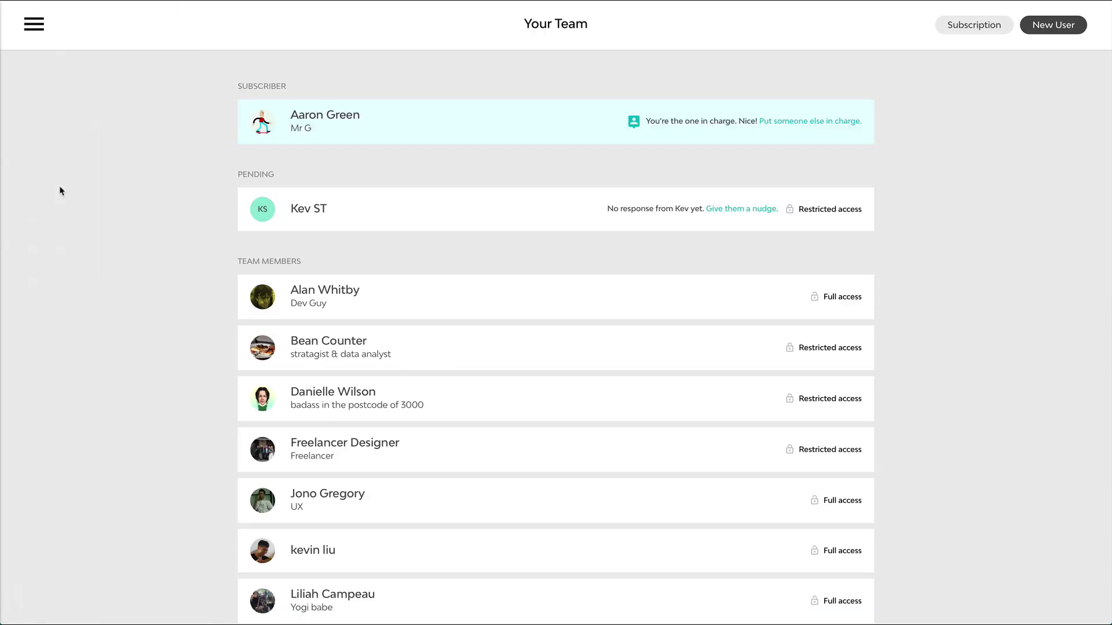
{"action": "left_click", "coordinate": [317, 295]}
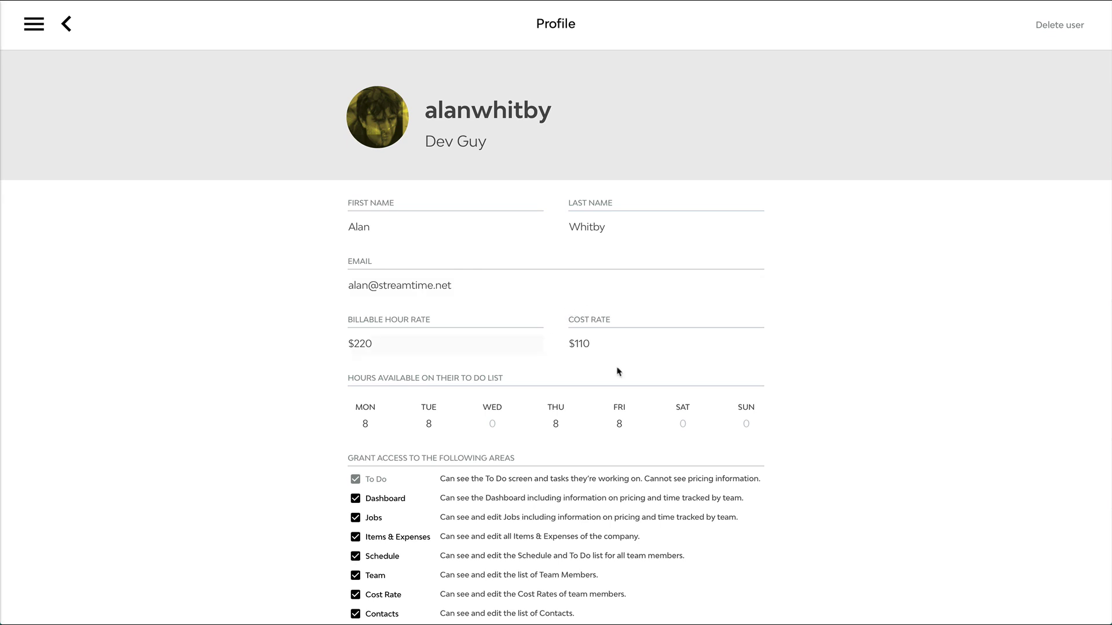
{"action": "left_click", "coordinate": [67, 25]}
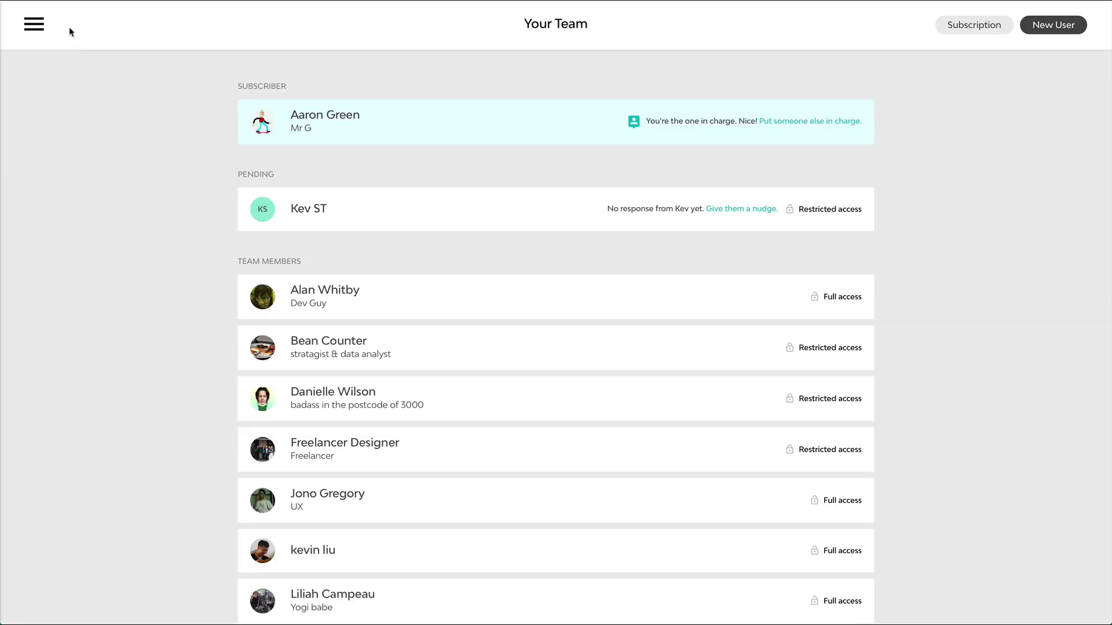
{"action": "left_click", "coordinate": [34, 24]}
{"action": "left_click", "coordinate": [36, 182]}
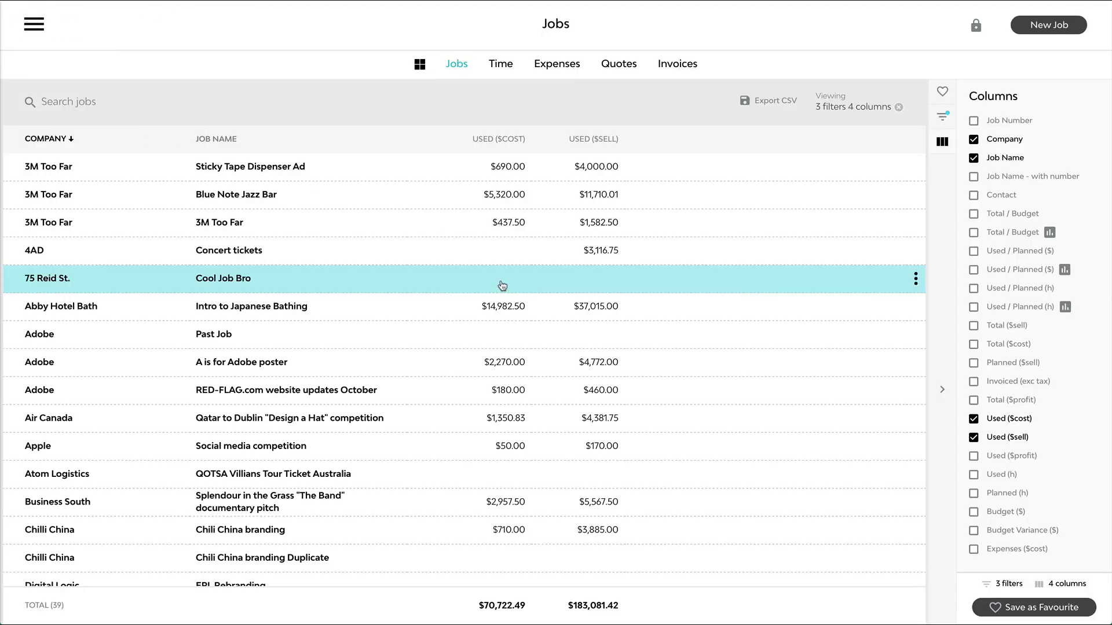
{"action": "left_click", "coordinate": [484, 175]}
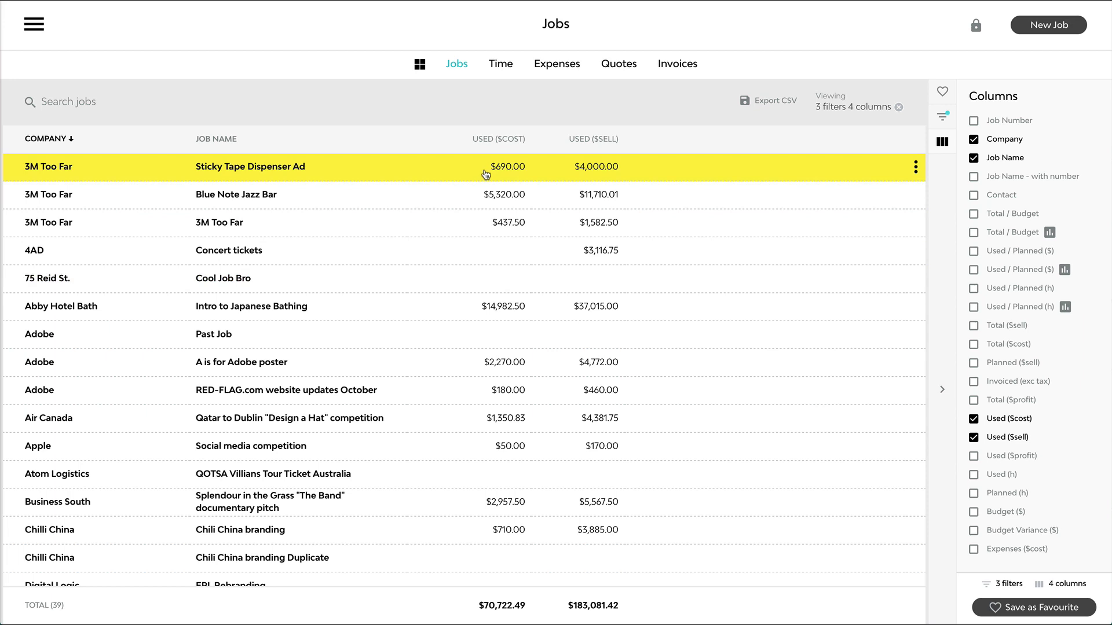
- Add the Used ($profit) and Invoiced (exc tax) columns, placing Invoiced (exc tax) directly after Used ($profit)
{"action": "left_click", "coordinate": [973, 456]}
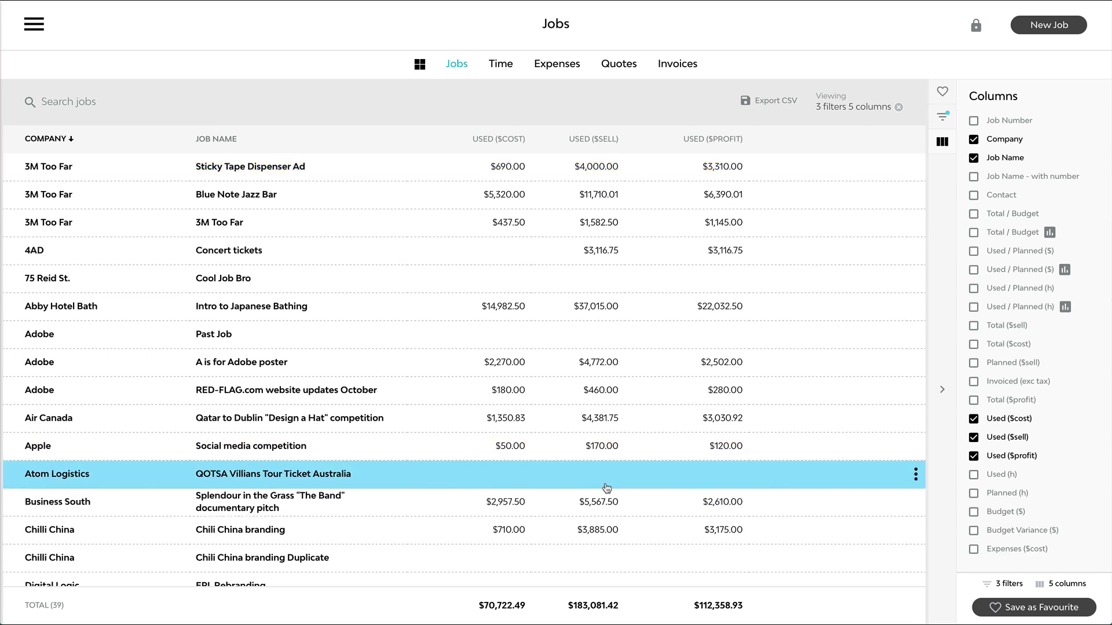
{"action": "scroll", "coordinate": [1023, 368], "scroll_direction": "down", "scroll_amount": 1}
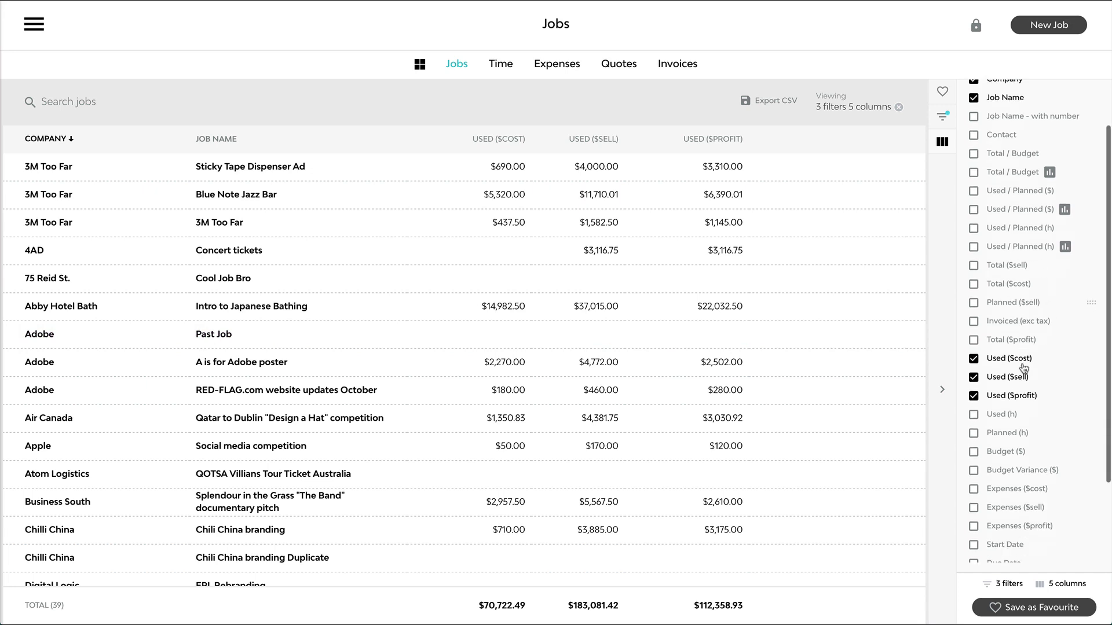
{"action": "scroll", "coordinate": [1023, 368], "scroll_direction": "down", "scroll_amount": 2}
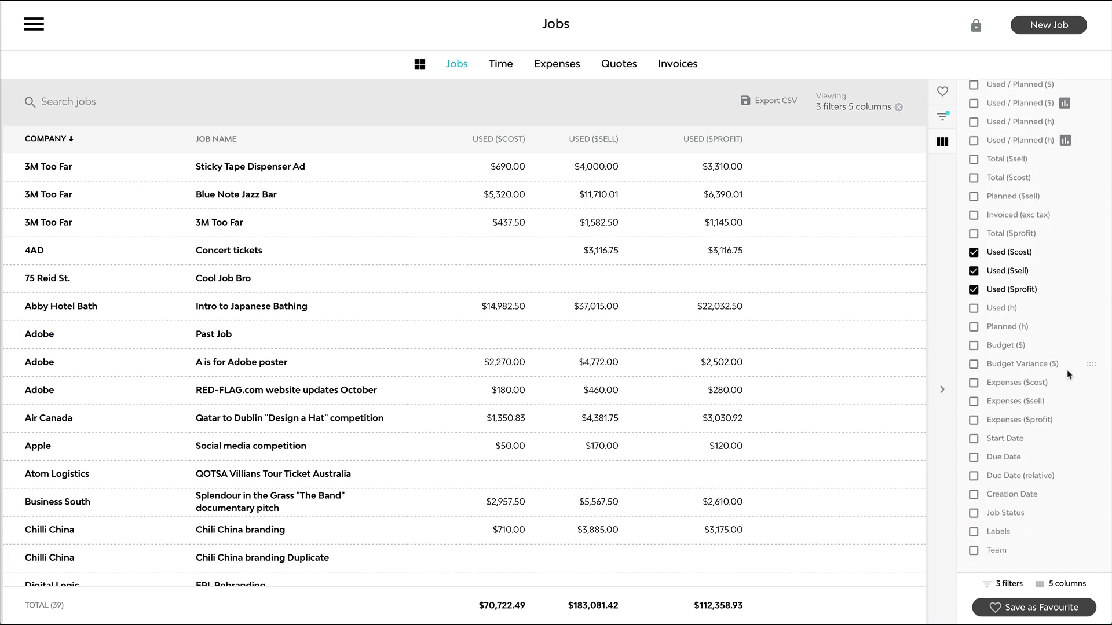
{"action": "left_click", "coordinate": [974, 217]}
{"action": "left_click_drag", "start_coordinate": [1087, 216], "coordinate": [1082, 300]}
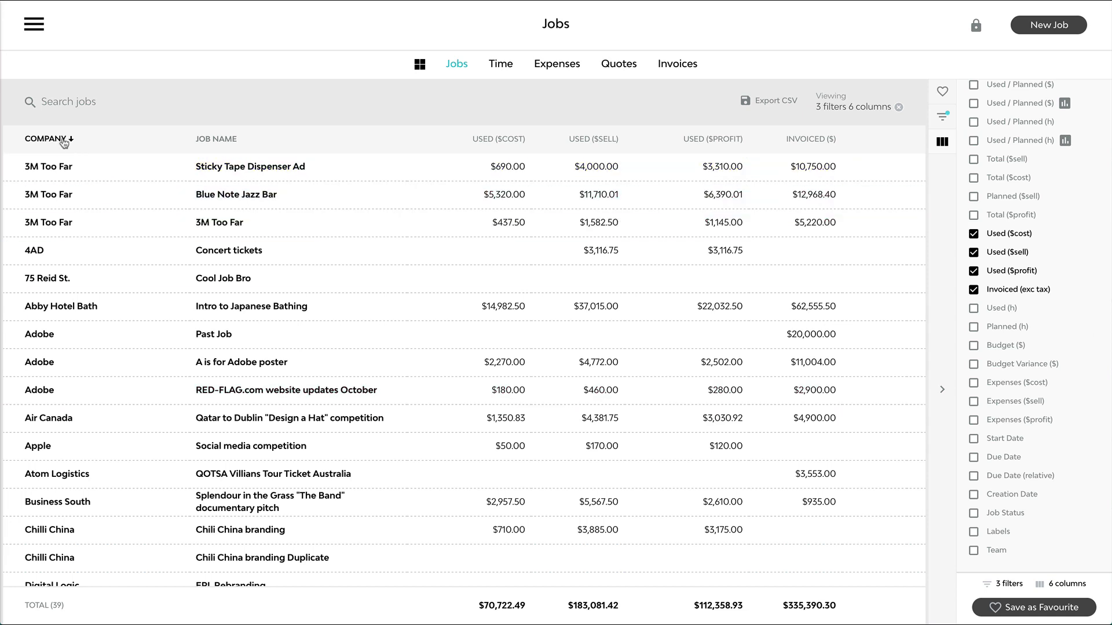
- Sort the jobs list by Used ($profit), with the most profitable jobs first
{"action": "left_click", "coordinate": [724, 142]}
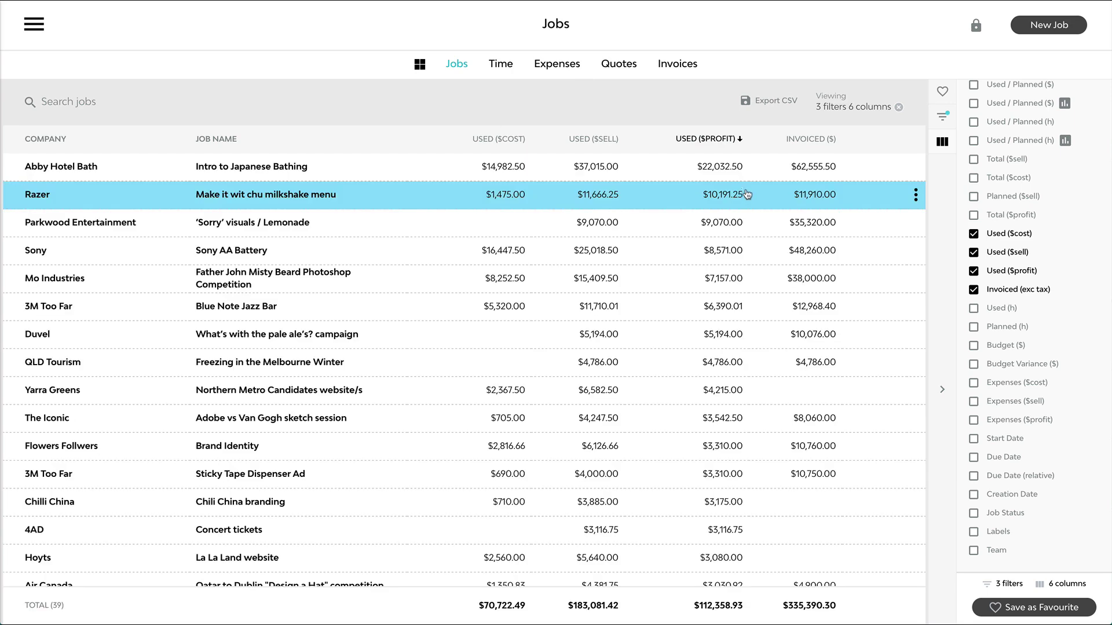
- Try sorting the jobs list by job name and sort it alphabetically by company instead
{"action": "left_click", "coordinate": [228, 141]}
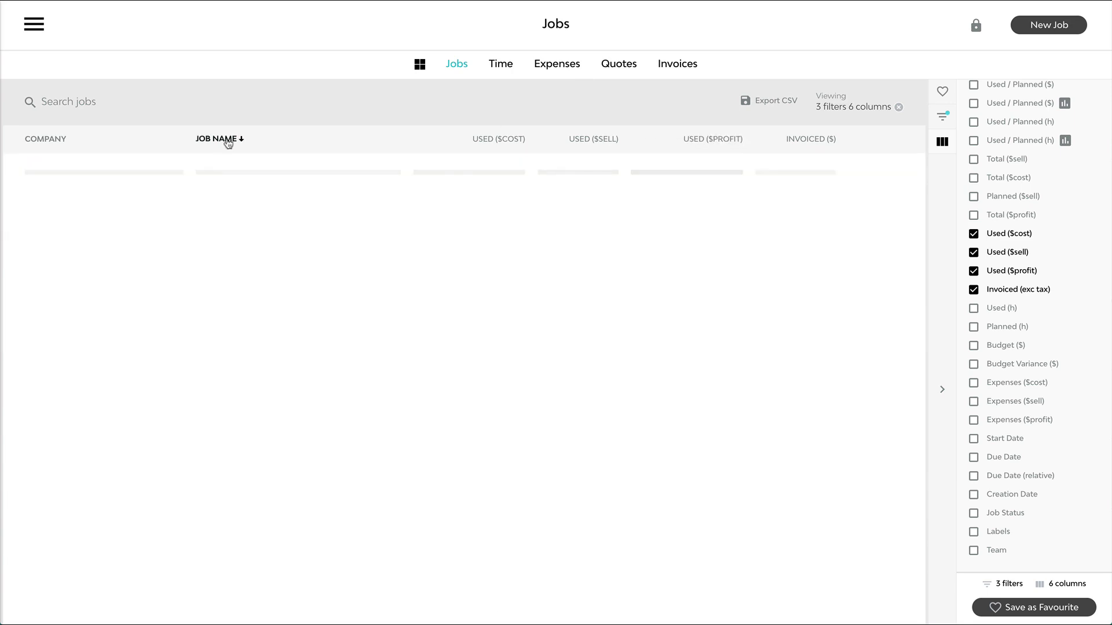
{"action": "left_click", "coordinate": [53, 142]}
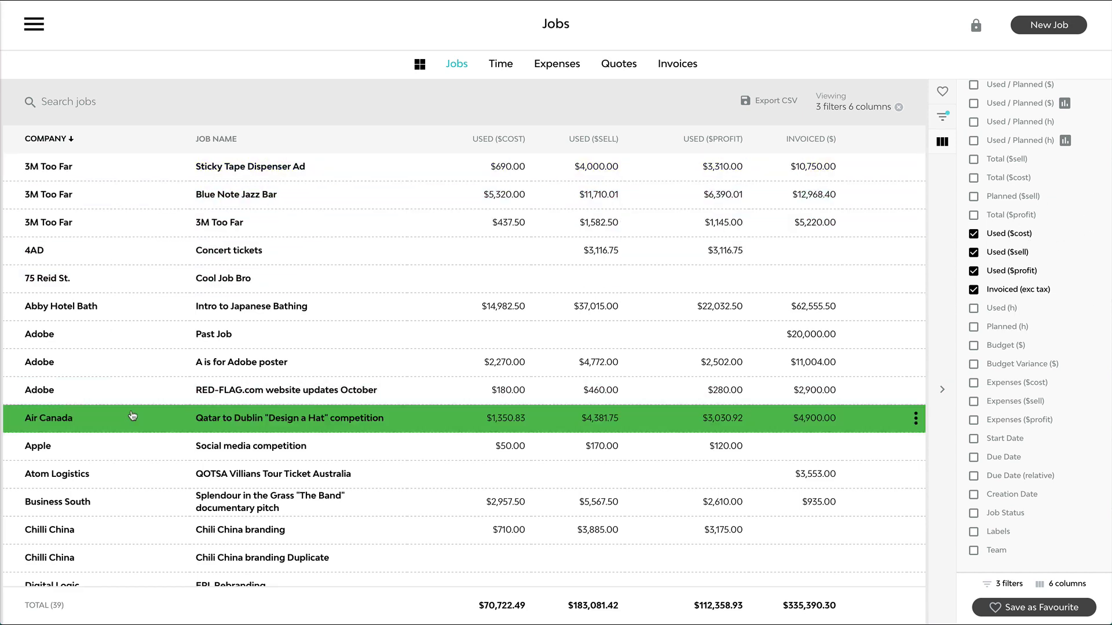
- Filter the jobs list to the companies 3M Too Far, Apple or Adobe by adding three alternative Company "is" conditions
{"action": "left_click", "coordinate": [942, 119]}
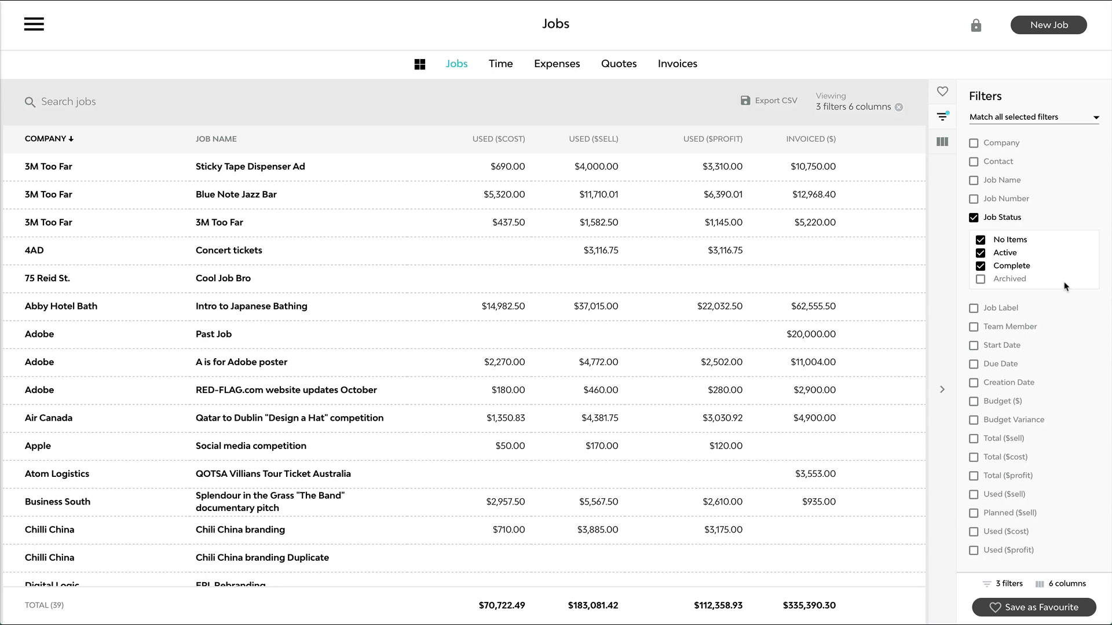
{"action": "left_click", "coordinate": [974, 143]}
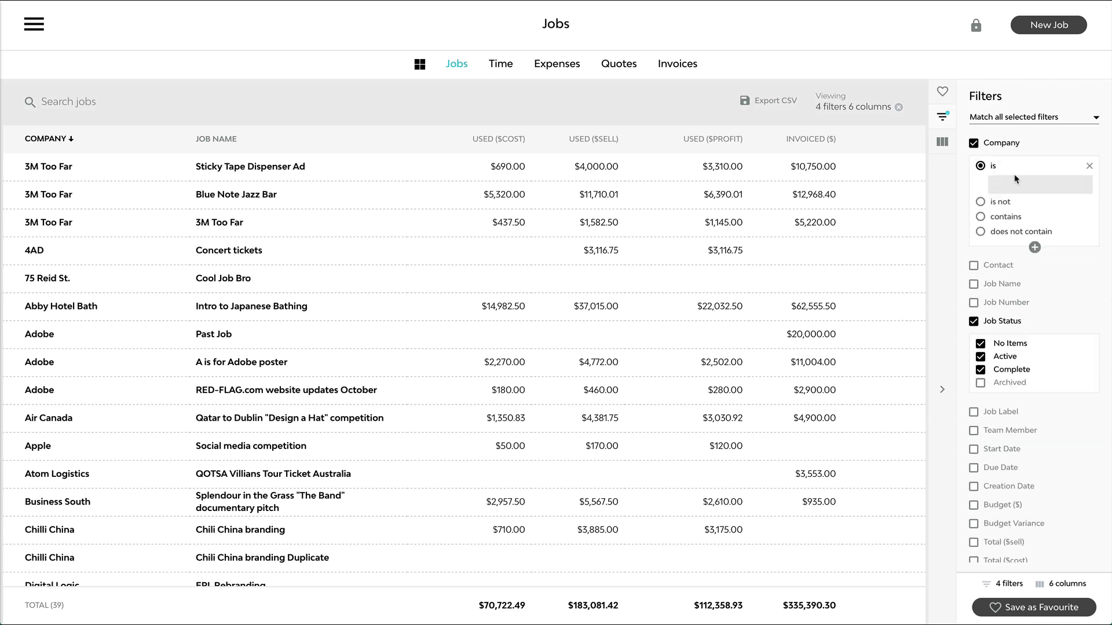
{"action": "type", "text": "3M"}
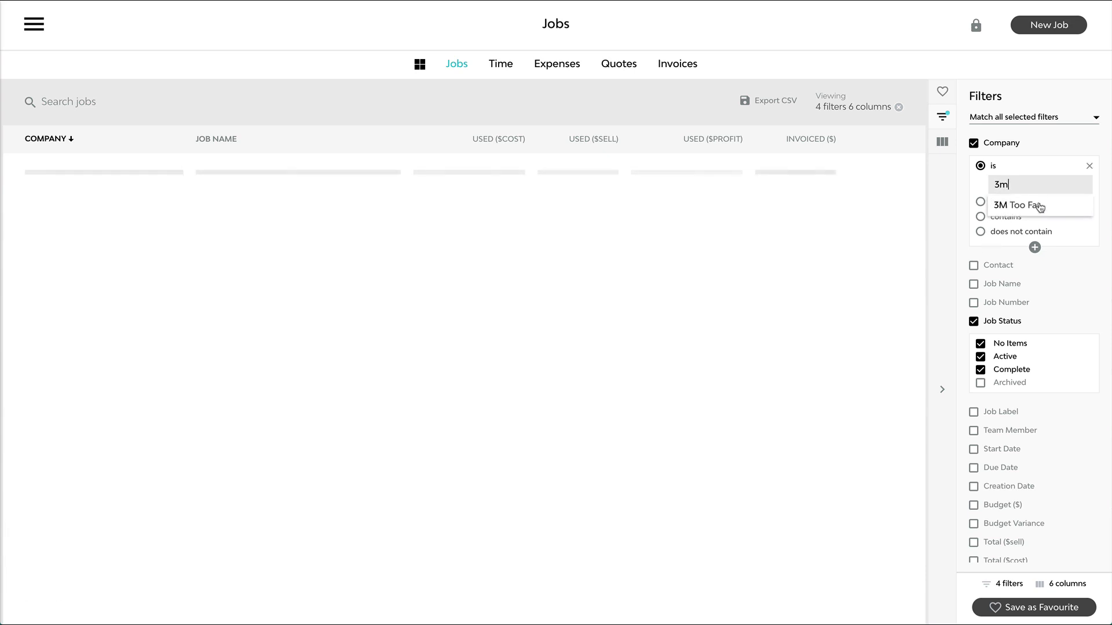
{"action": "left_click", "coordinate": [1040, 207]}
{"action": "left_click", "coordinate": [1035, 247]}
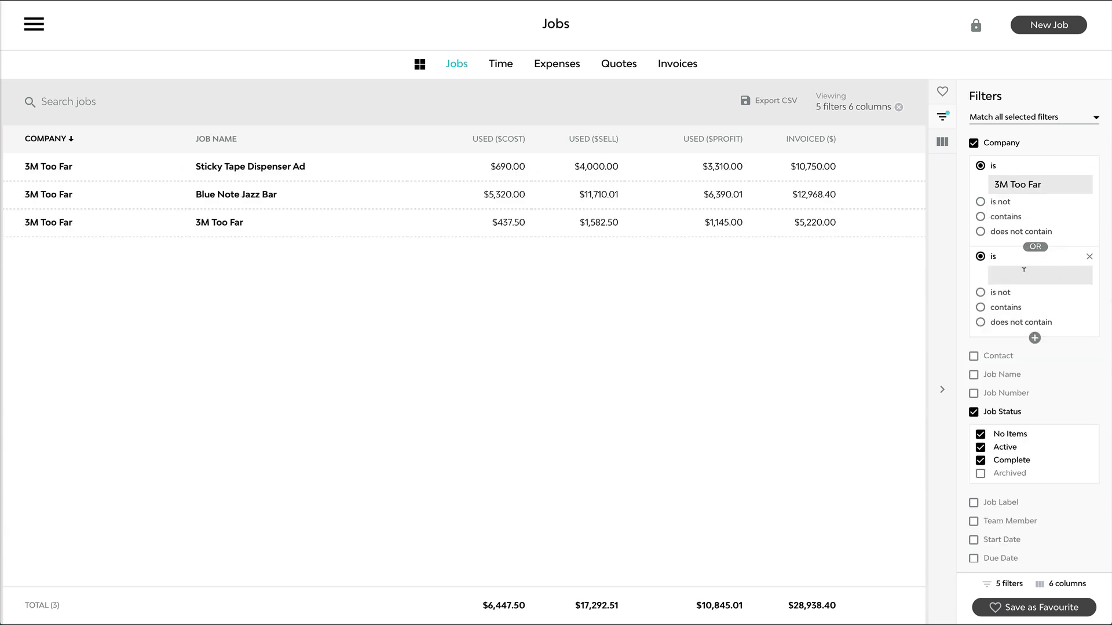
{"action": "type", "text": "Apple"}
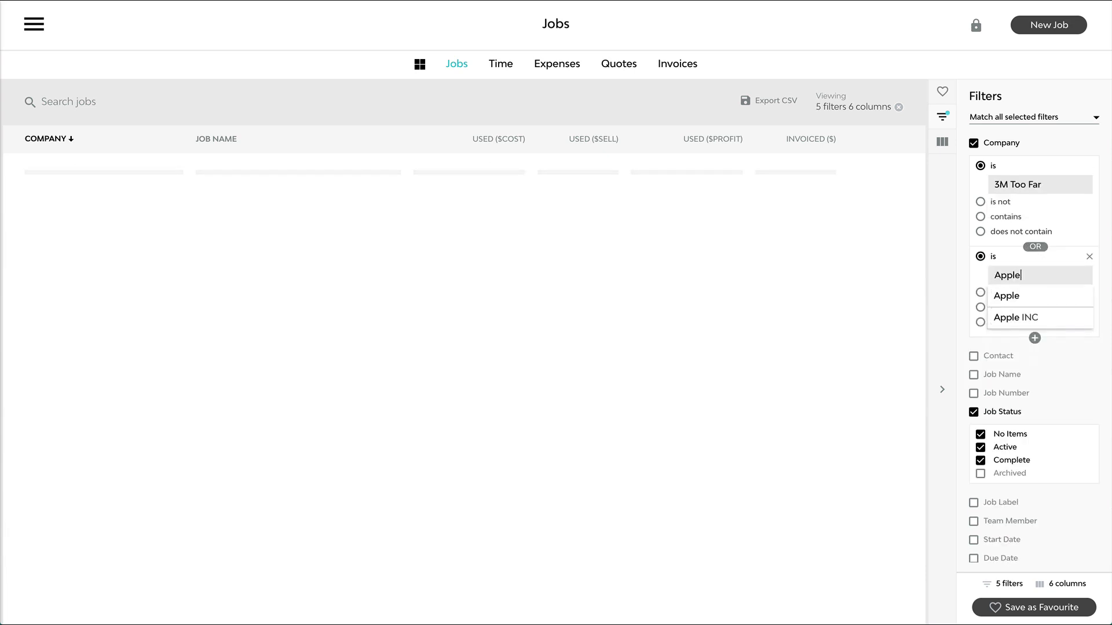
{"action": "left_click", "coordinate": [1006, 295]}
{"action": "left_click", "coordinate": [1035, 338]}
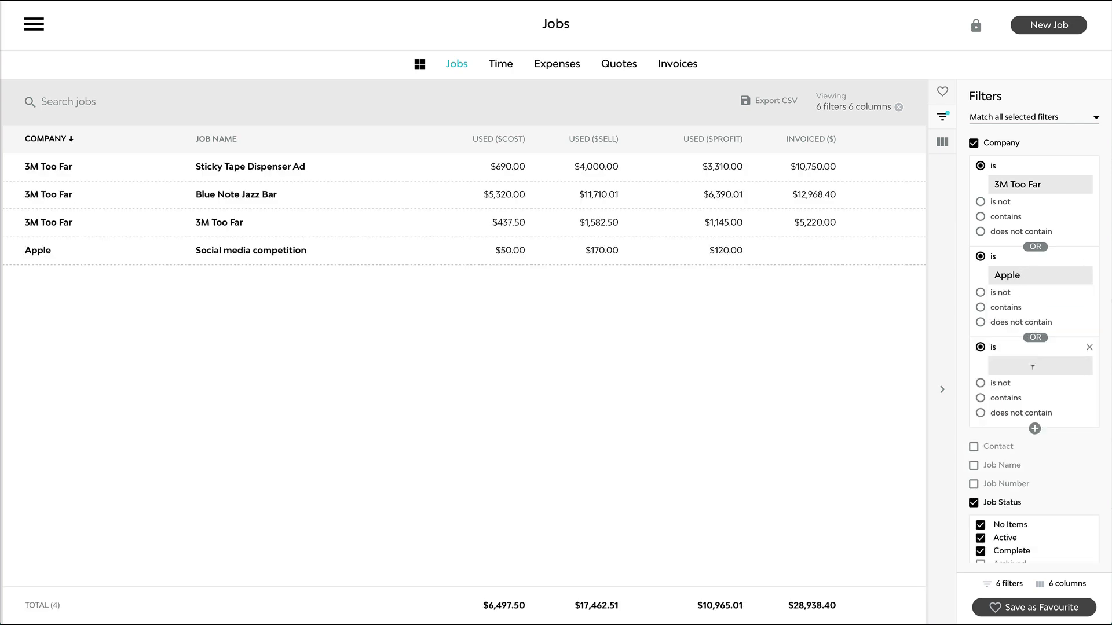
{"action": "left_click", "coordinate": [1034, 365]}
{"action": "left_click", "coordinate": [1009, 478]}
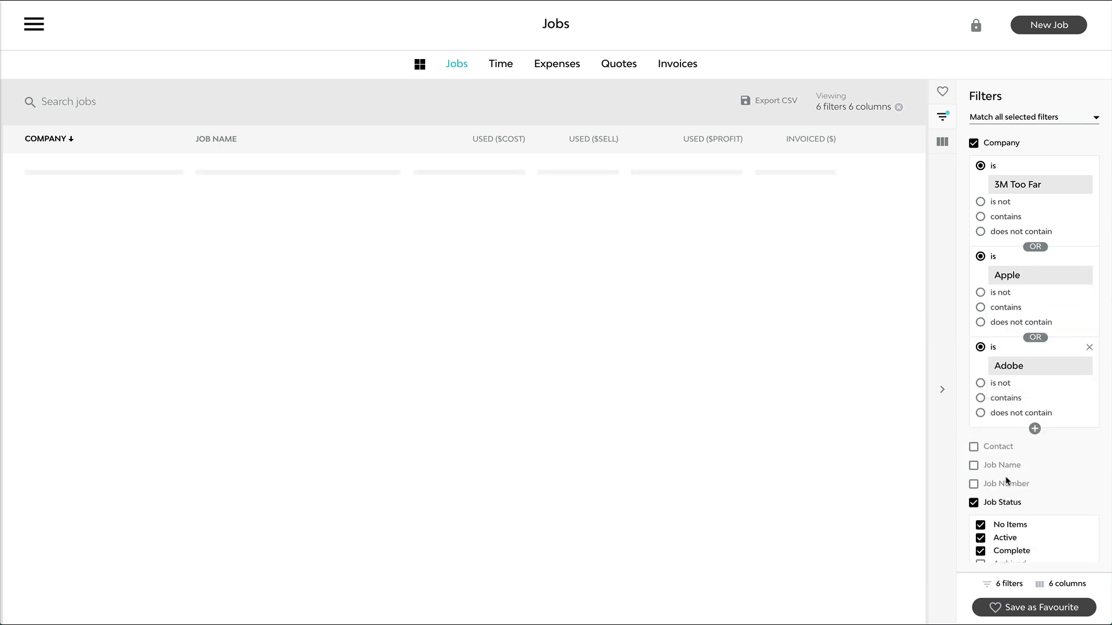
{"action": "scroll", "coordinate": [1042, 415], "scroll_direction": "down", "scroll_amount": 5}
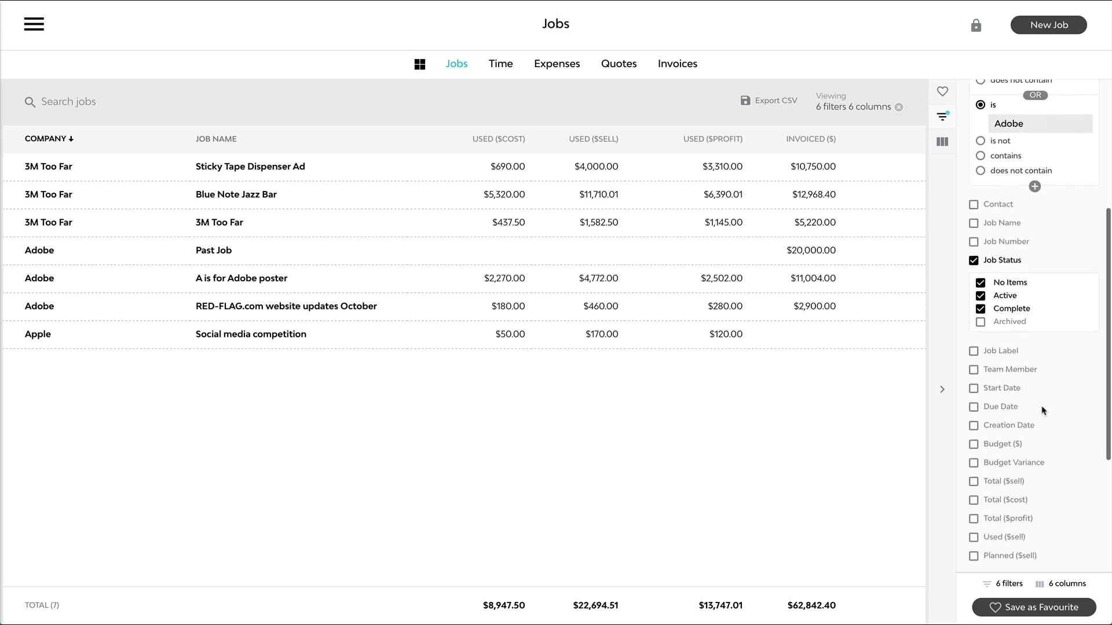
{"action": "scroll", "coordinate": [1042, 415], "scroll_direction": "up", "scroll_amount": 5}
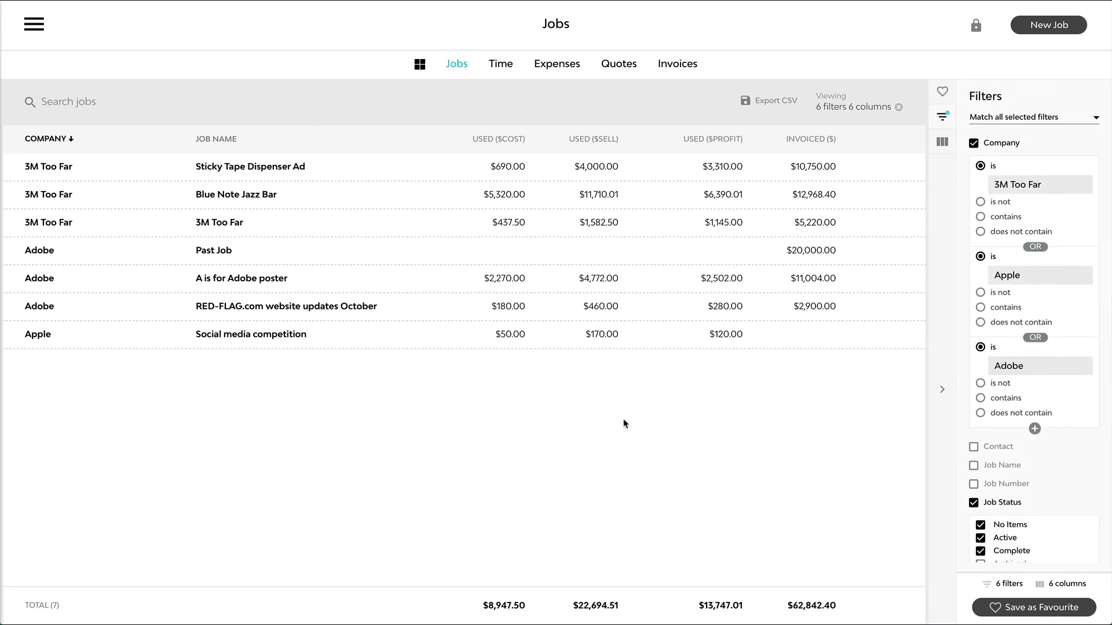
- Save the current filters and columns as a favourite named My WIP Report
{"action": "left_click", "coordinate": [1045, 613]}
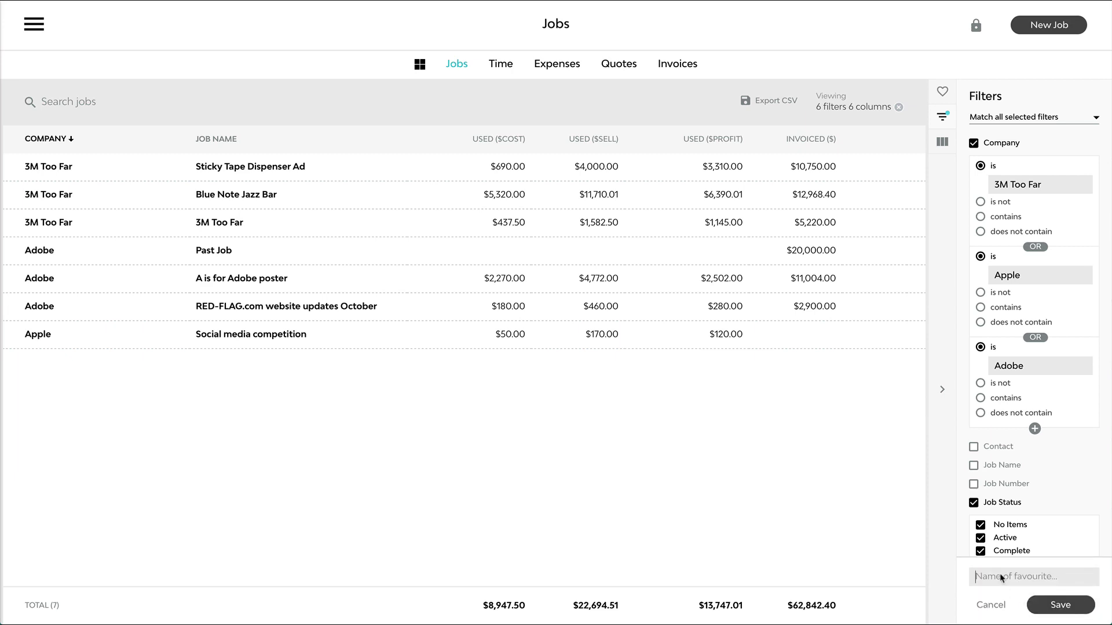
{"action": "type", "text": "My WIP Report"}
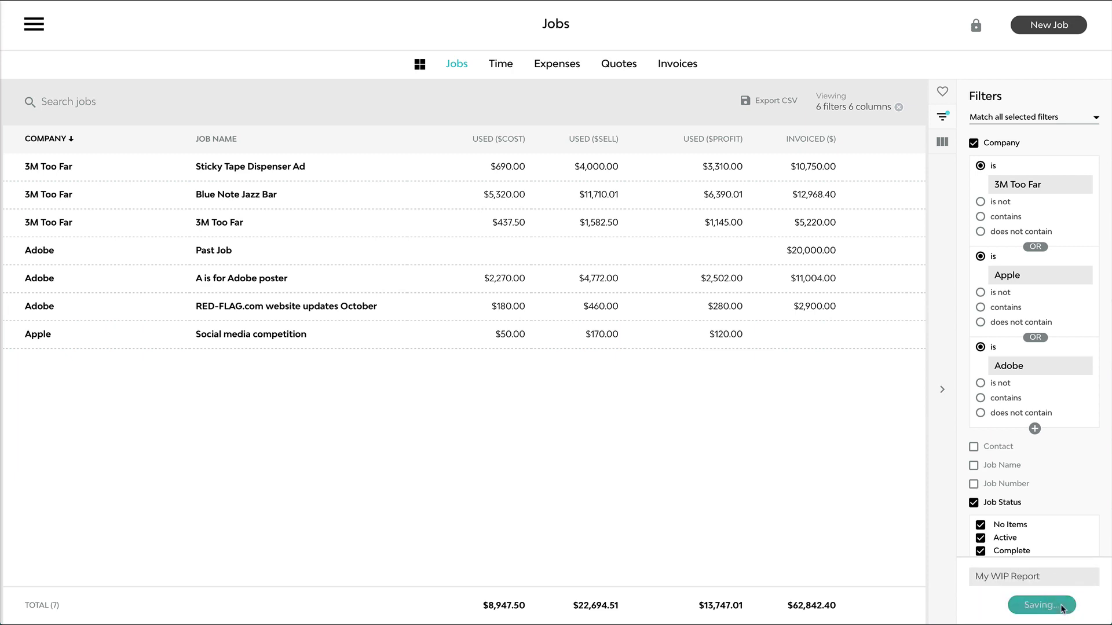
{"action": "left_click", "coordinate": [1060, 605]}
- Look through the Active Jobs, Team Time This Week and Jobs Due Next 7 Days favourites and return to My WIP Report
{"action": "left_click", "coordinate": [937, 93]}
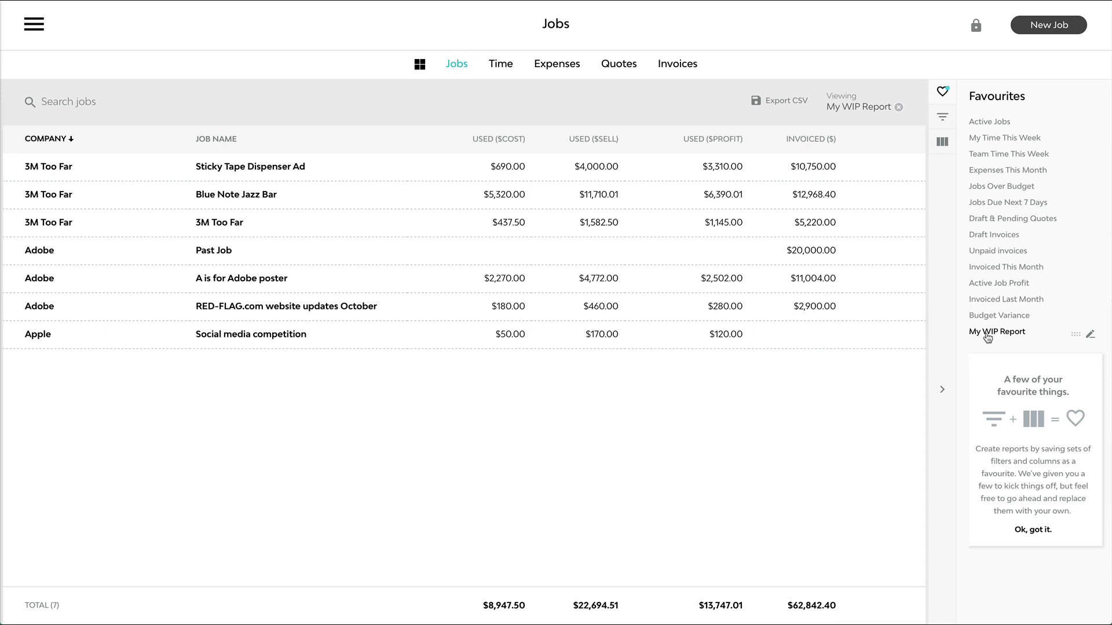
{"action": "left_click", "coordinate": [990, 122]}
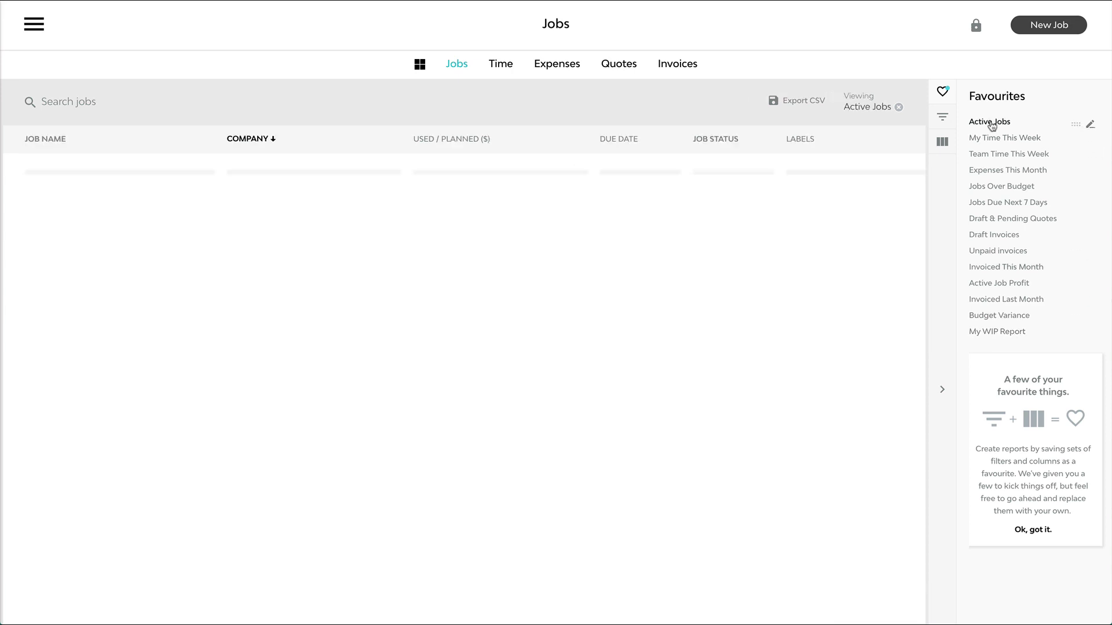
{"action": "left_click", "coordinate": [994, 154]}
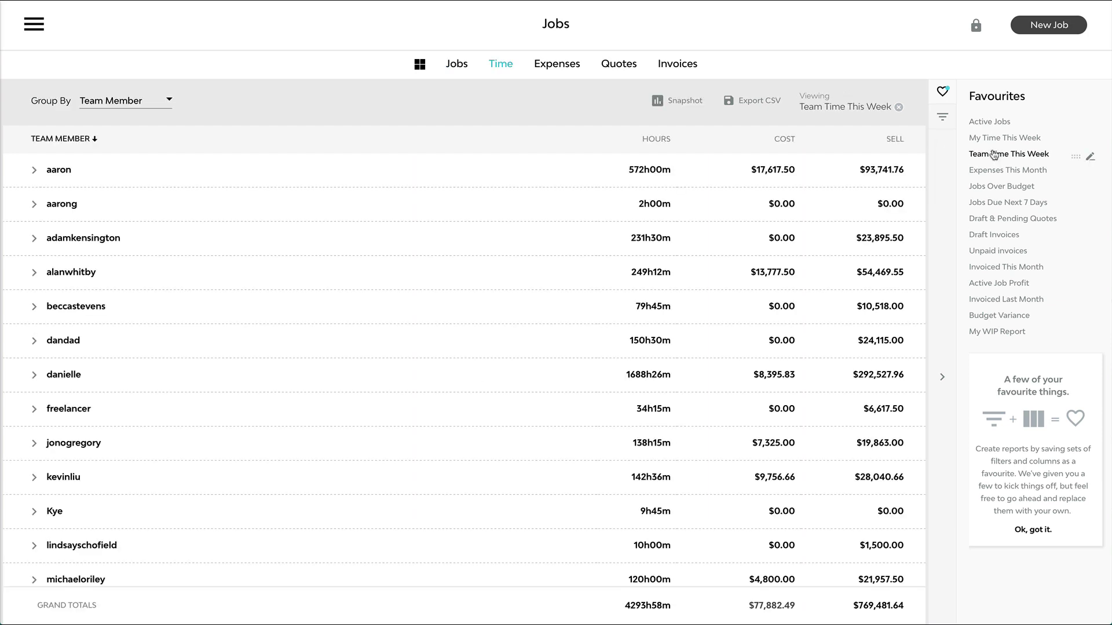
{"action": "left_click", "coordinate": [1010, 203]}
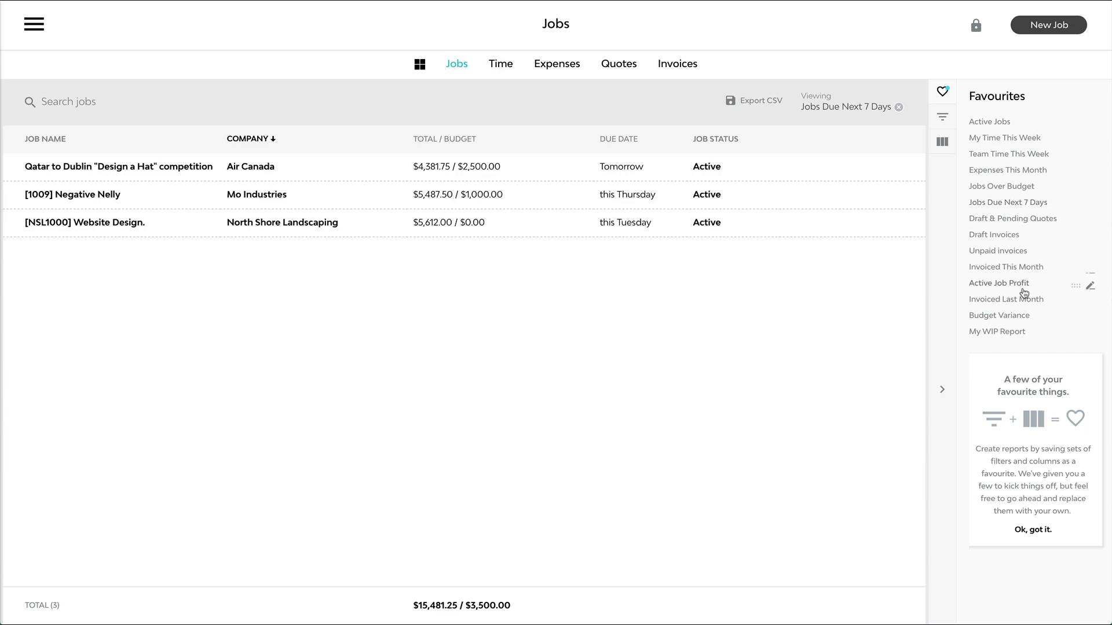
{"action": "left_click", "coordinate": [1015, 334]}
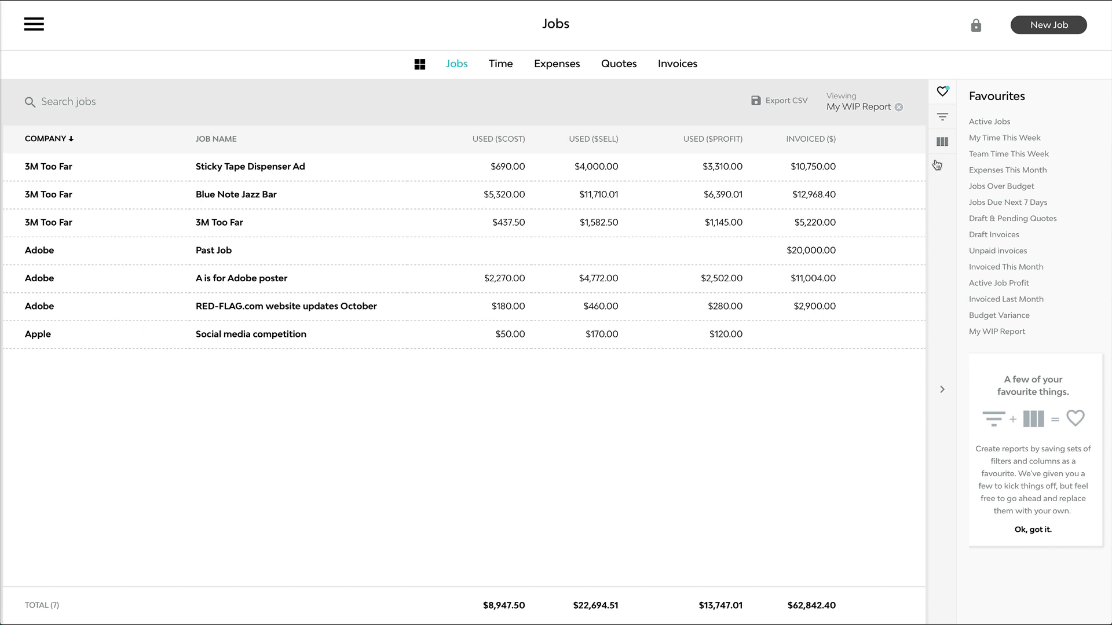
- Browse the expenses and quotes lists and return to the My WIP Report jobs list
{"action": "left_click", "coordinate": [551, 68]}
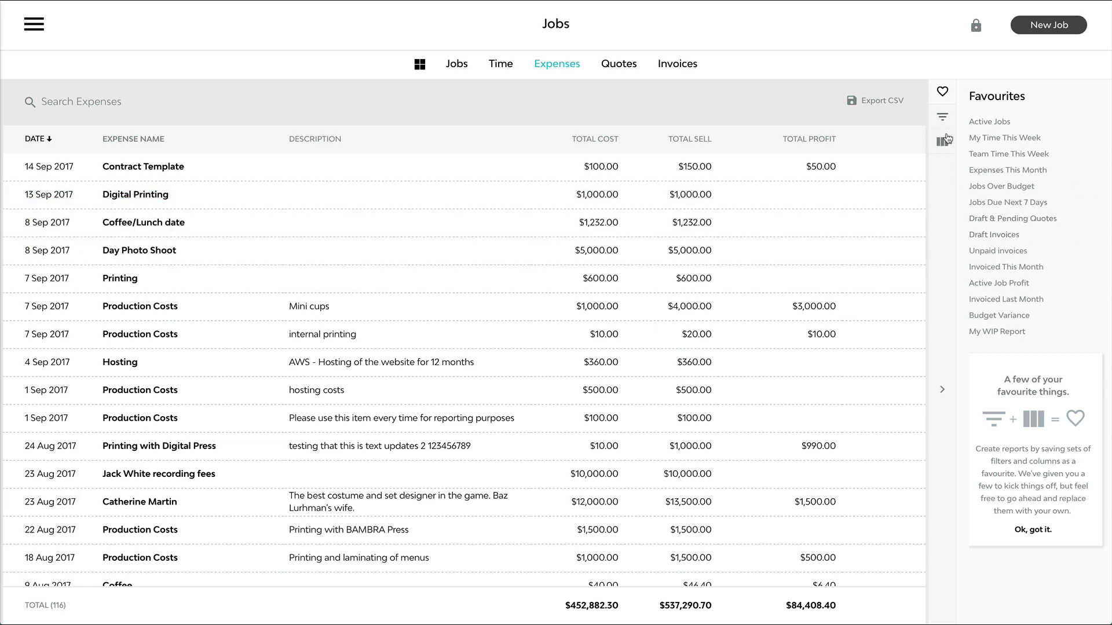
{"action": "left_click", "coordinate": [617, 65]}
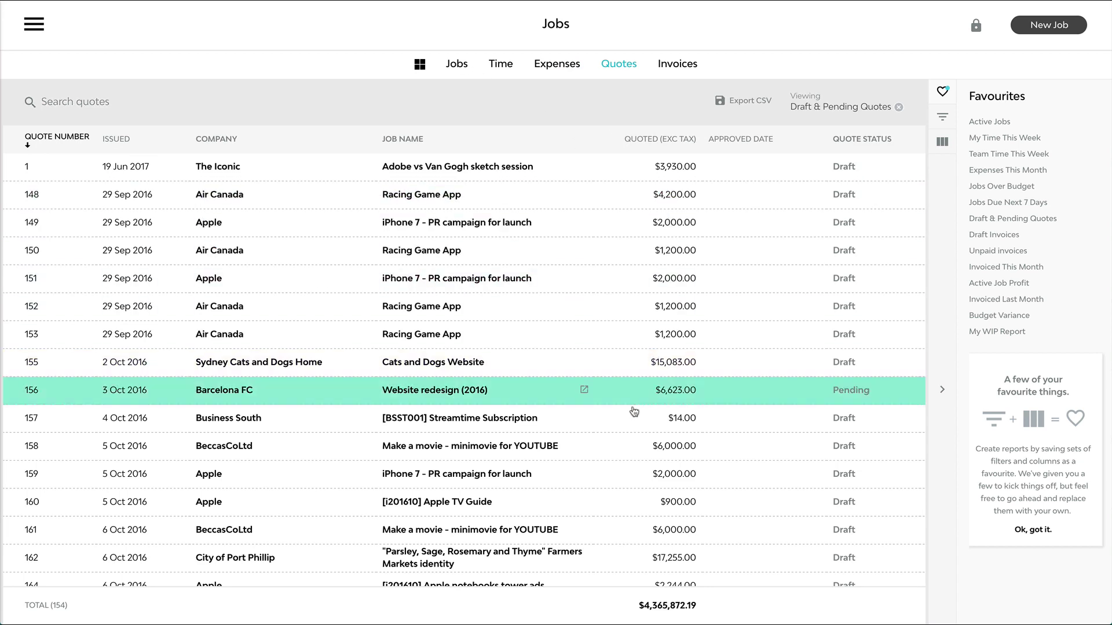
{"action": "left_click", "coordinate": [559, 66]}
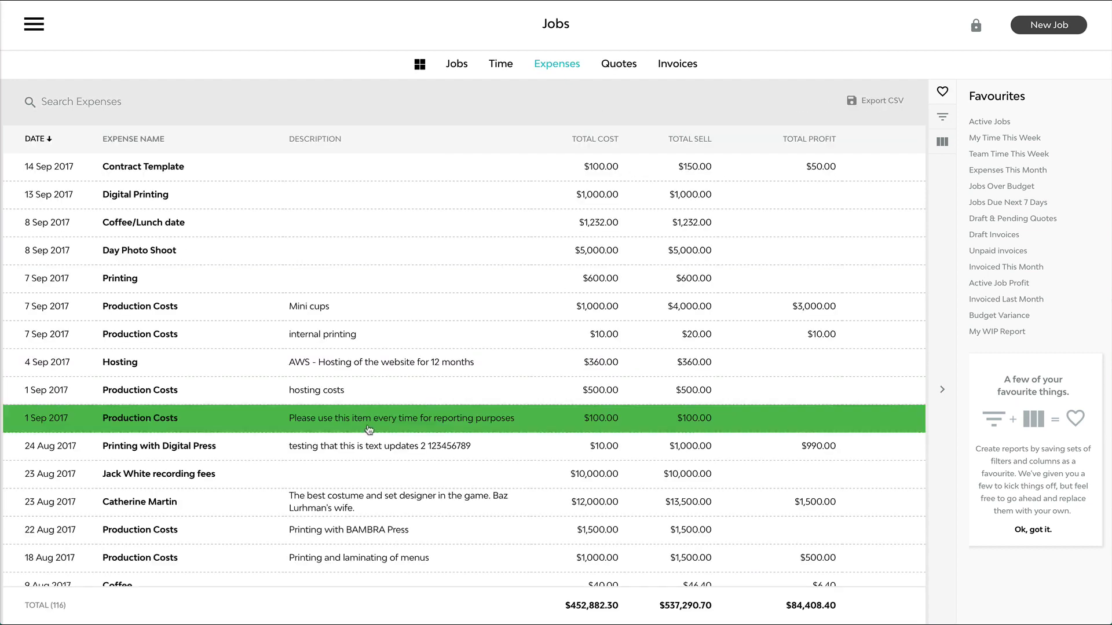
{"action": "scroll", "coordinate": [567, 421], "scroll_direction": "down", "scroll_amount": 2}
{"action": "scroll", "coordinate": [568, 421], "scroll_direction": "up", "scroll_amount": 1}
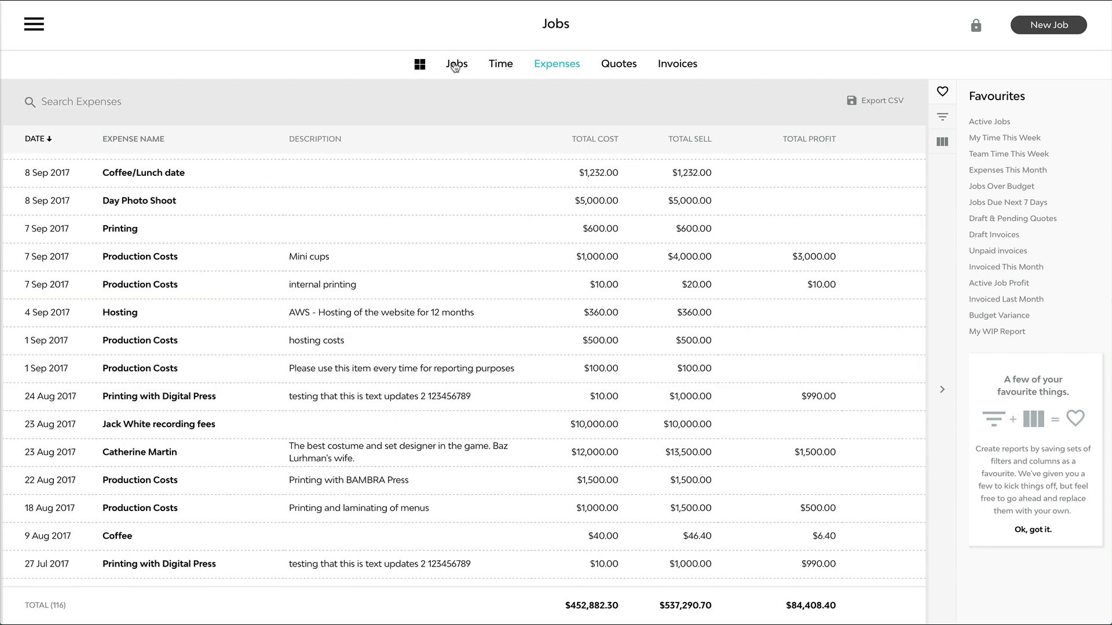
{"action": "left_click", "coordinate": [455, 66]}
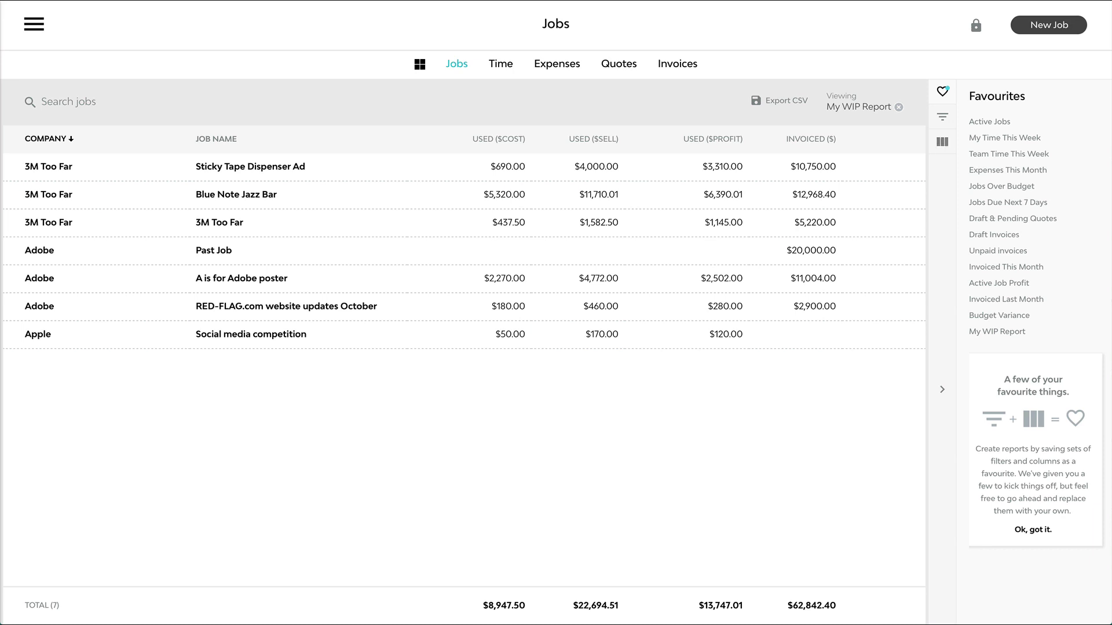
- Remove the Used ($cost), Used ($sell), Used ($profit) and Invoiced (exc tax) columns and the Company filter from the jobs list
{"action": "left_click", "coordinate": [942, 142]}
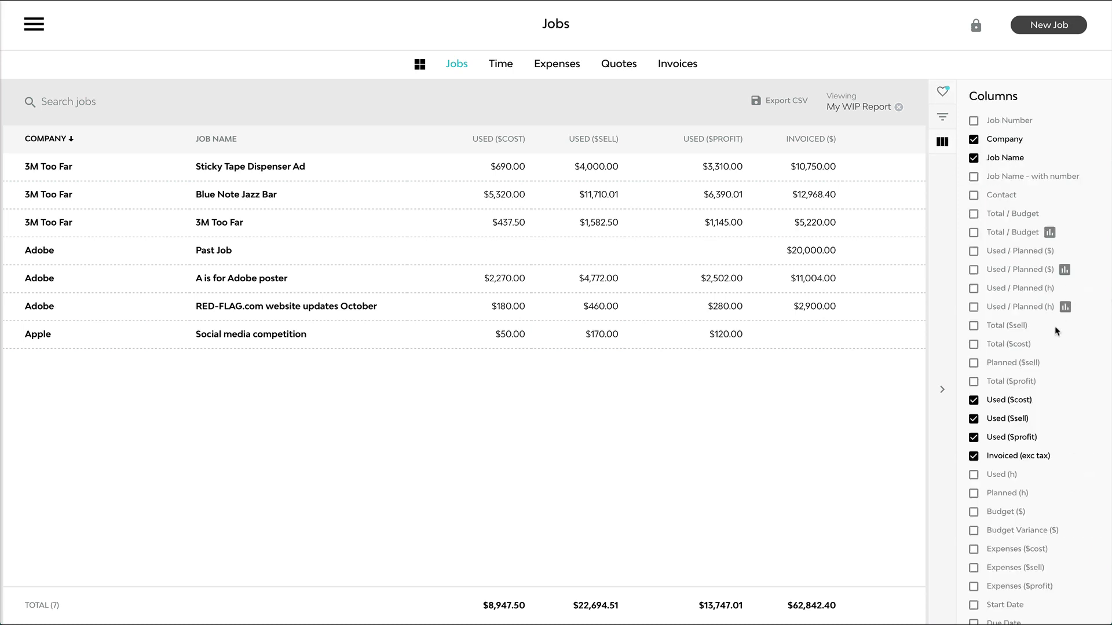
{"action": "left_click", "coordinate": [974, 400]}
{"action": "left_click", "coordinate": [973, 419]}
{"action": "left_click", "coordinate": [973, 437]}
{"action": "left_click", "coordinate": [974, 456]}
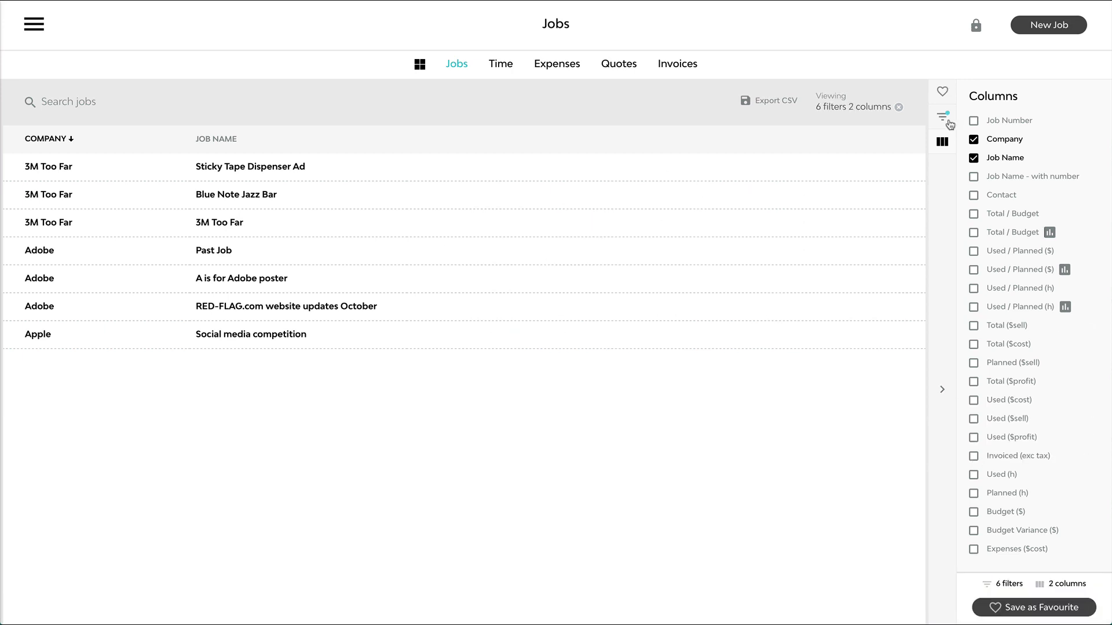
{"action": "left_click", "coordinate": [942, 117]}
{"action": "left_click", "coordinate": [973, 143]}
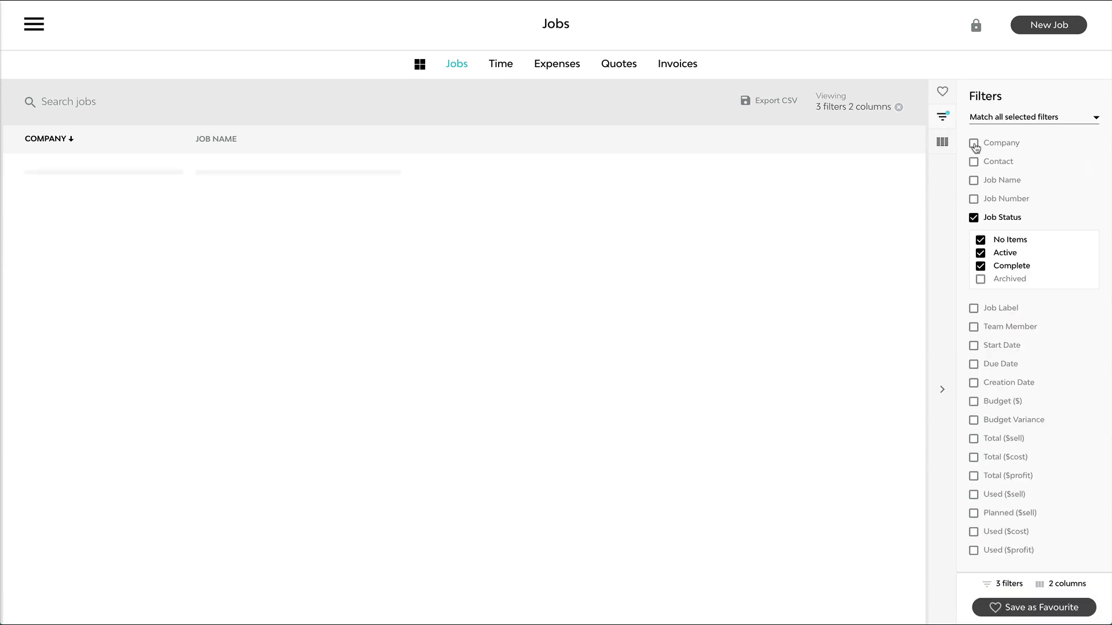
- Add the Total / Budget, Total ($sell) and Budget ($) columns after previewing the Total / Budget bar version, placing Budget ($) directly after Total ($sell)
{"action": "left_click", "coordinate": [942, 142]}
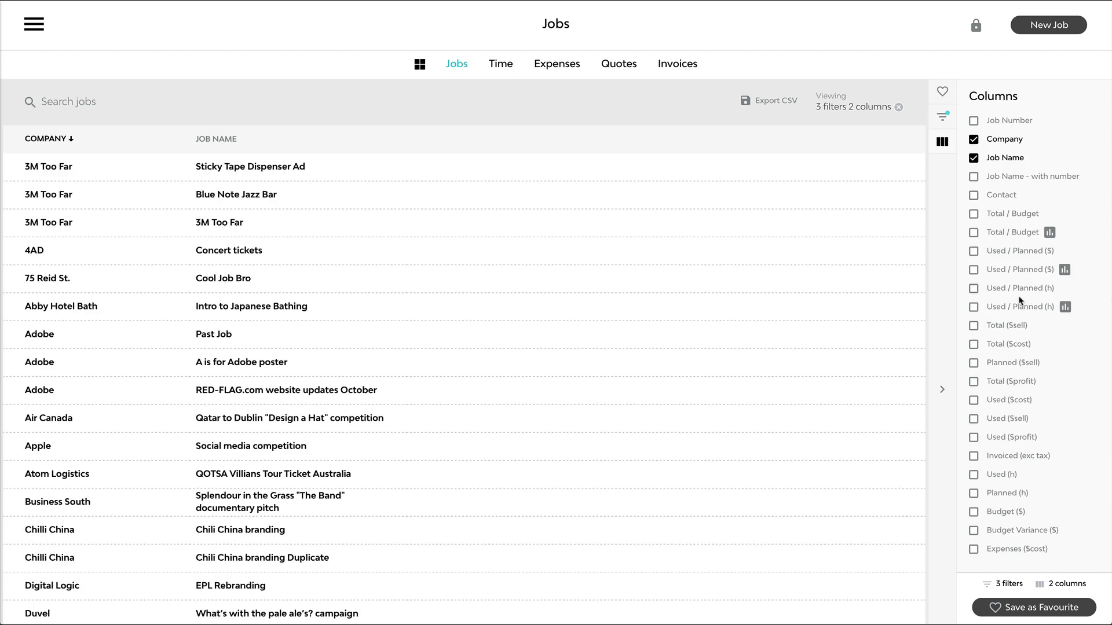
{"action": "left_click", "coordinate": [973, 214]}
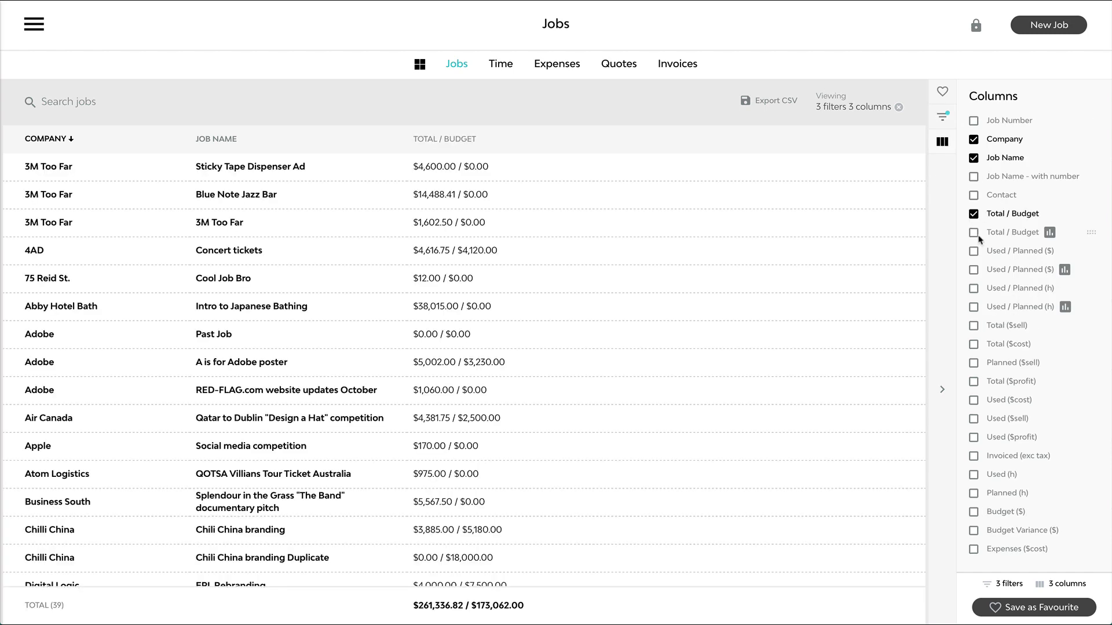
{"action": "left_click", "coordinate": [973, 233]}
{"action": "scroll", "coordinate": [493, 184], "scroll_direction": "down", "scroll_amount": 6}
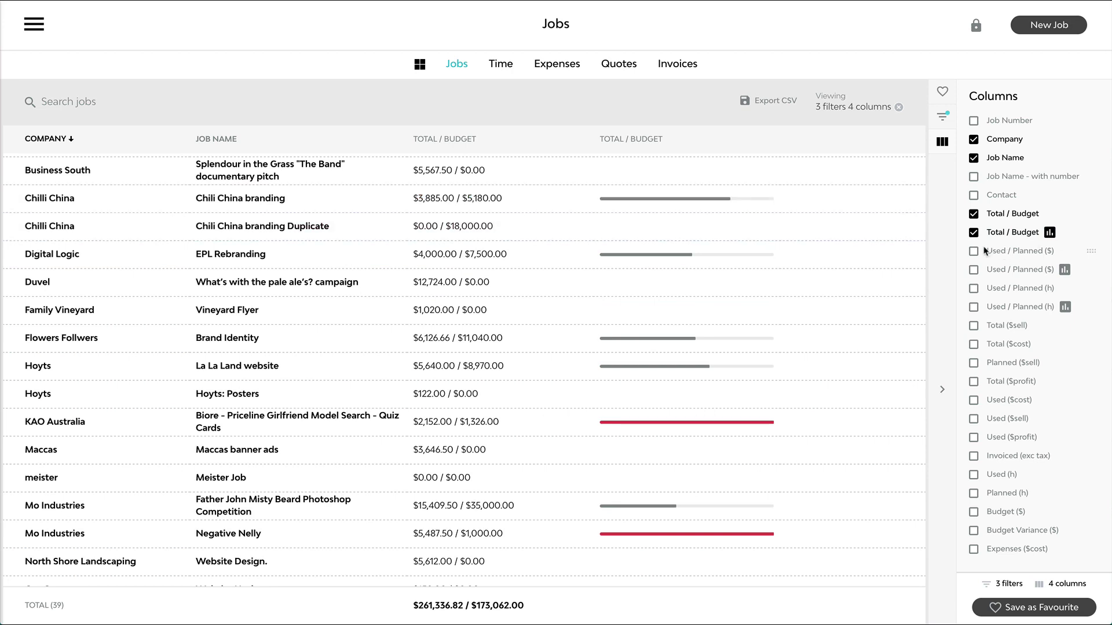
{"action": "left_click", "coordinate": [973, 233]}
{"action": "left_click", "coordinate": [974, 325]}
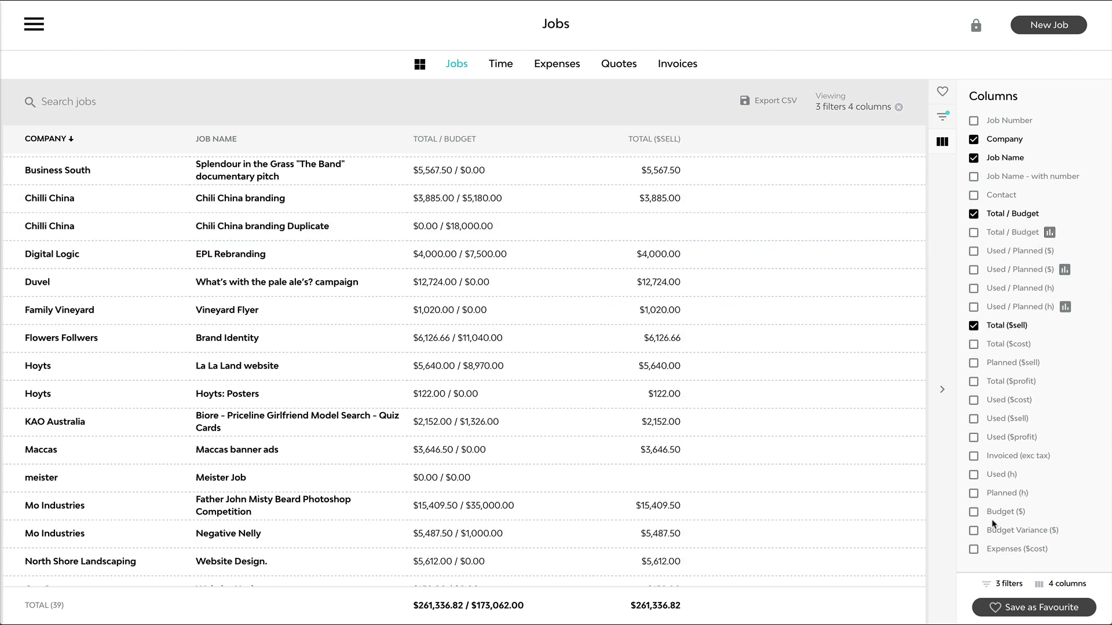
{"action": "left_click", "coordinate": [974, 513]}
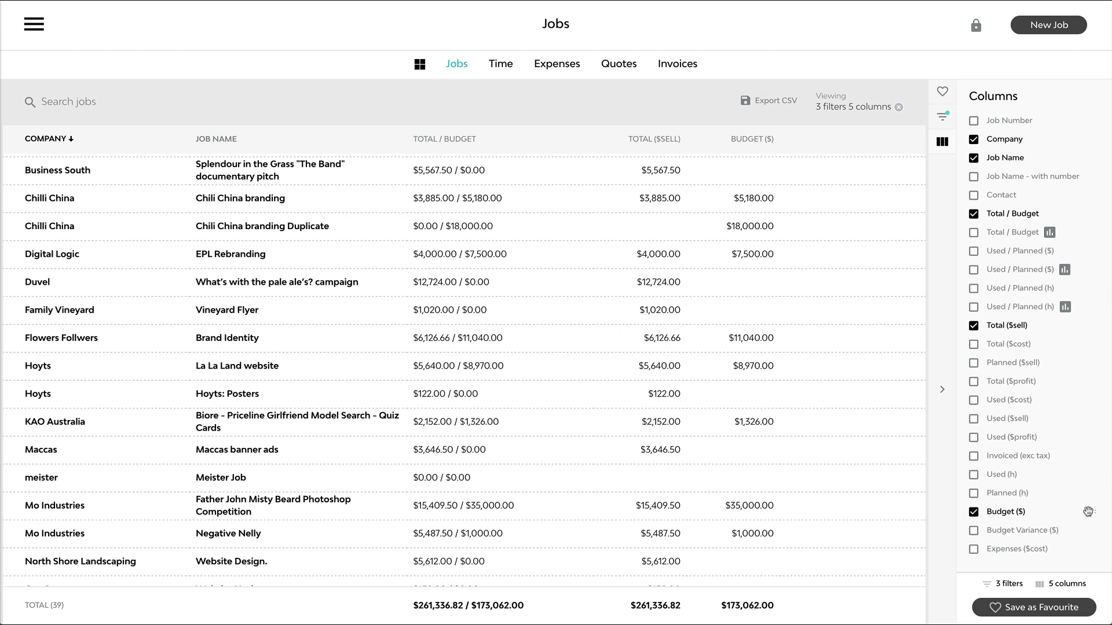
{"action": "left_click_drag", "start_coordinate": [1090, 512], "coordinate": [1046, 342]}
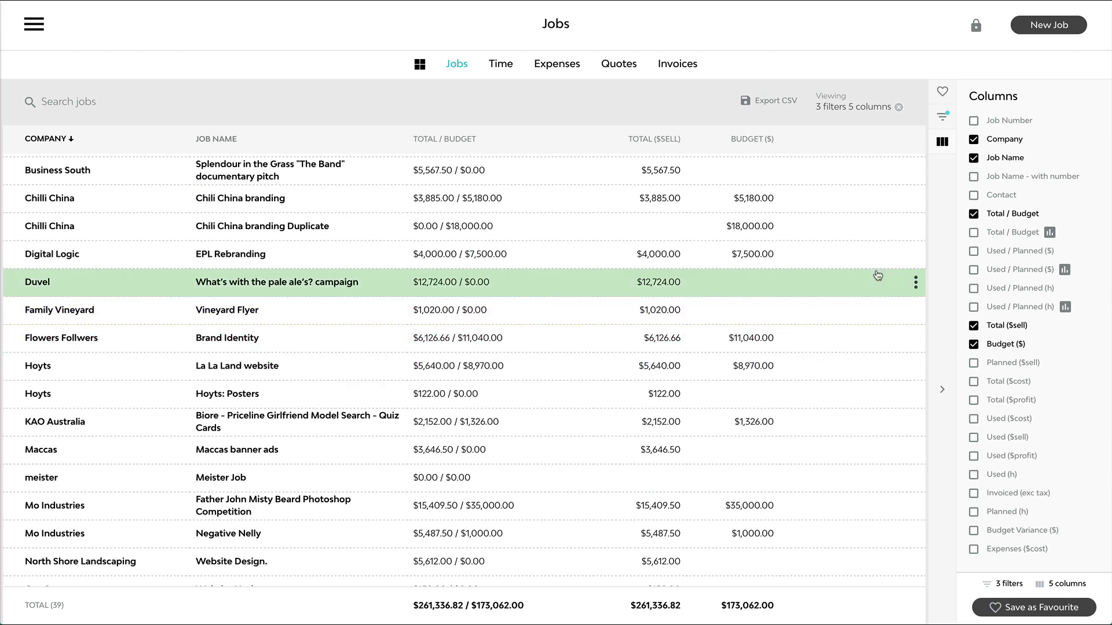
- Check the total and budget amounts in the EPL Rebranding job and remove the Total / Budget column from the jobs list
{"action": "left_click", "coordinate": [757, 260]}
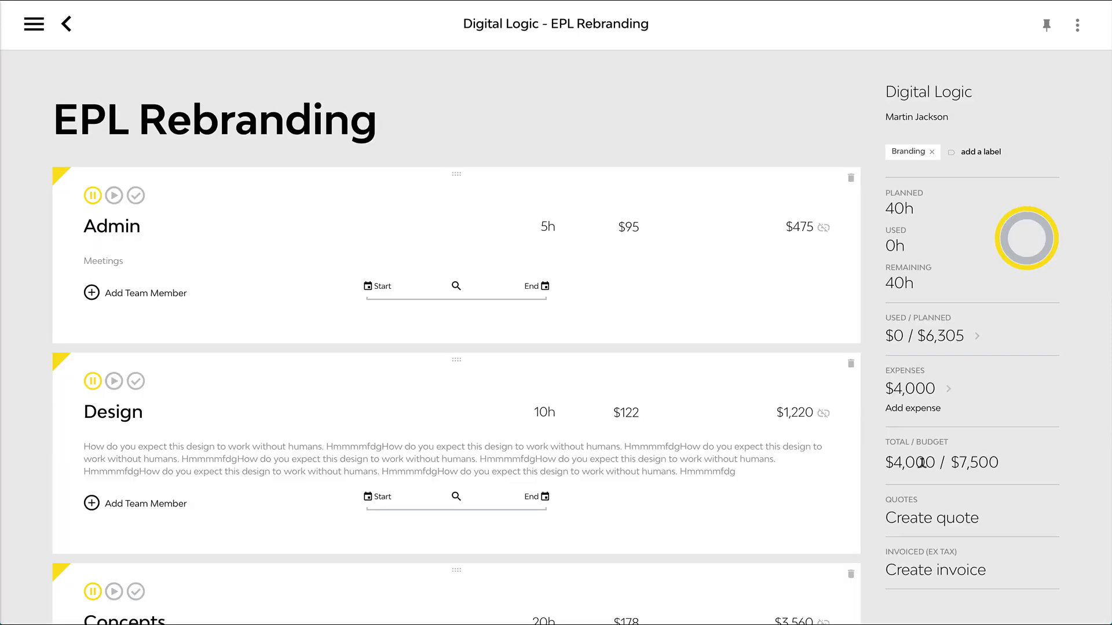
{"action": "double_click", "coordinate": [989, 462]}
{"action": "left_click", "coordinate": [1023, 462]}
{"action": "left_click", "coordinate": [67, 24]}
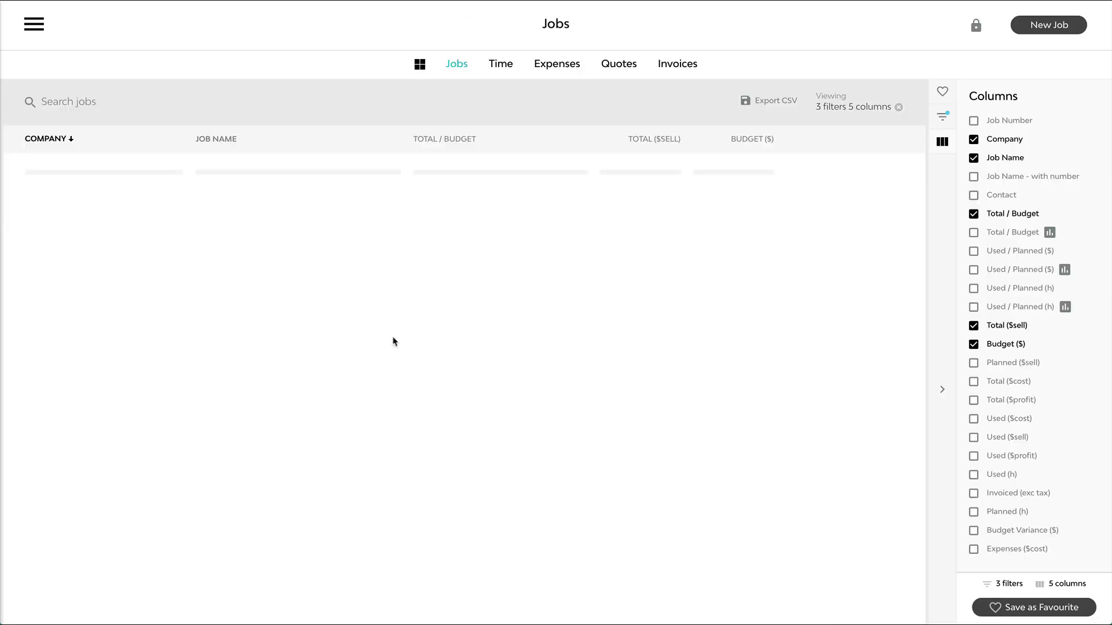
{"action": "left_click", "coordinate": [973, 214]}
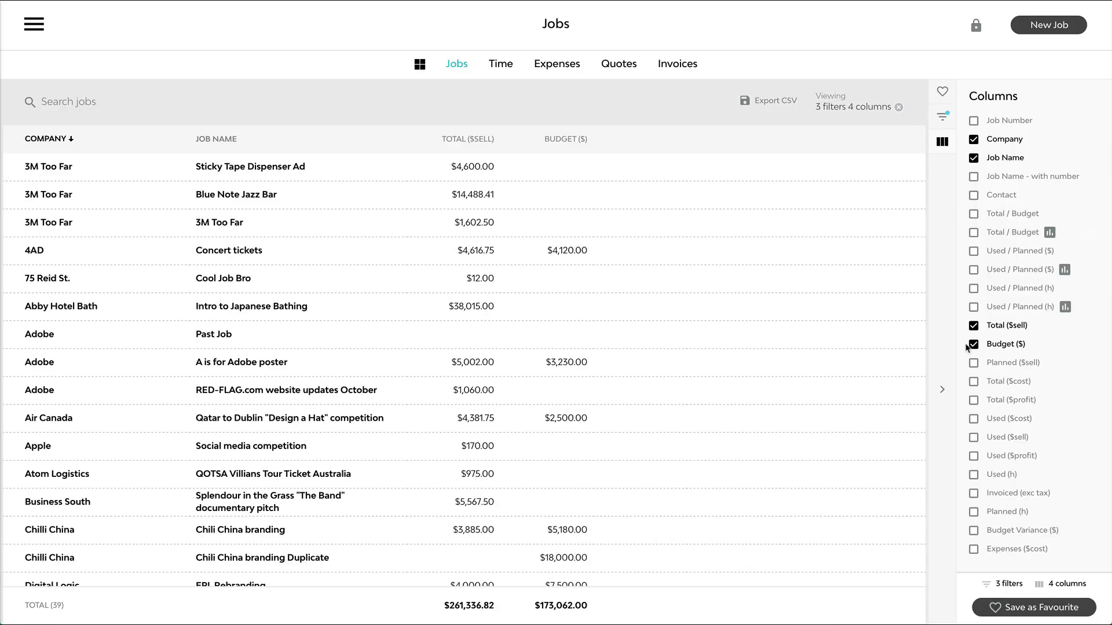
- Replace the Total ($sell) and Budget ($) columns with Used / Planned ($), its bar version and Used ($sell)
{"action": "left_click", "coordinate": [973, 326]}
{"action": "left_click", "coordinate": [973, 344]}
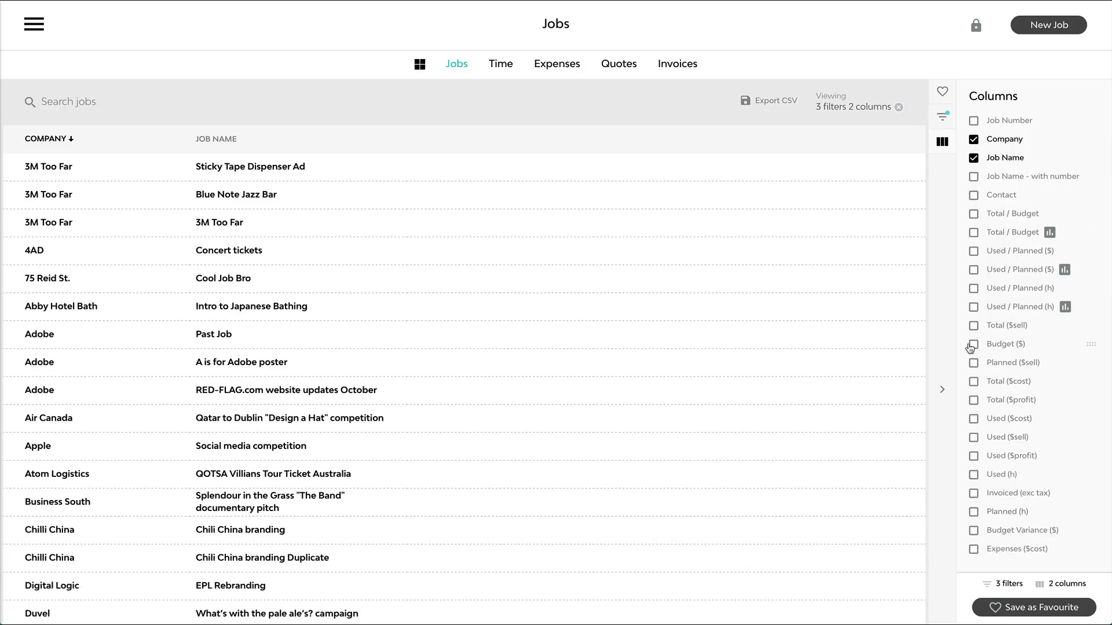
{"action": "left_click", "coordinate": [973, 250]}
{"action": "left_click", "coordinate": [973, 269]}
{"action": "left_click", "coordinate": [973, 437]}
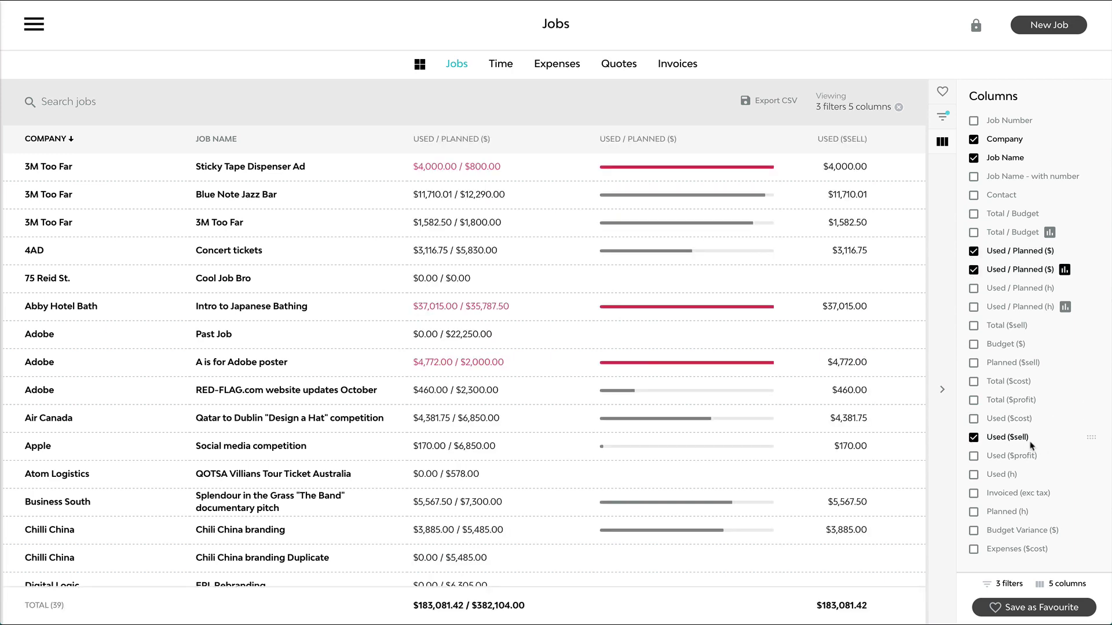
- Add Planned ($sell) directly after Used ($sell) in the column order and remove the Used / Planned ($) bar column
{"action": "left_click_drag", "start_coordinate": [1091, 437], "coordinate": [1091, 363]}
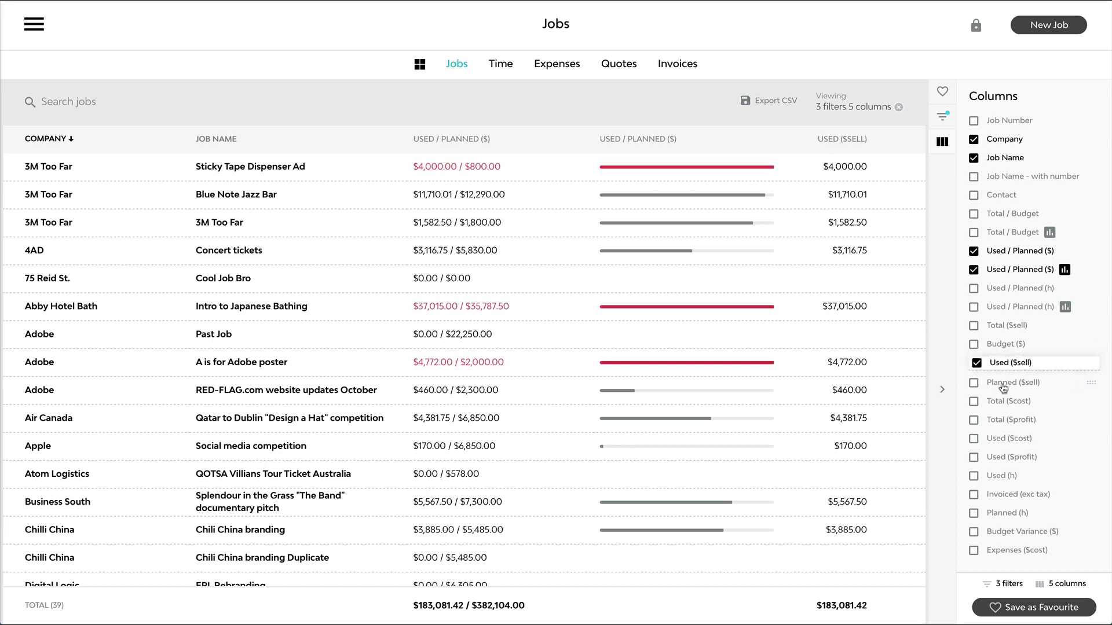
{"action": "left_click", "coordinate": [973, 382]}
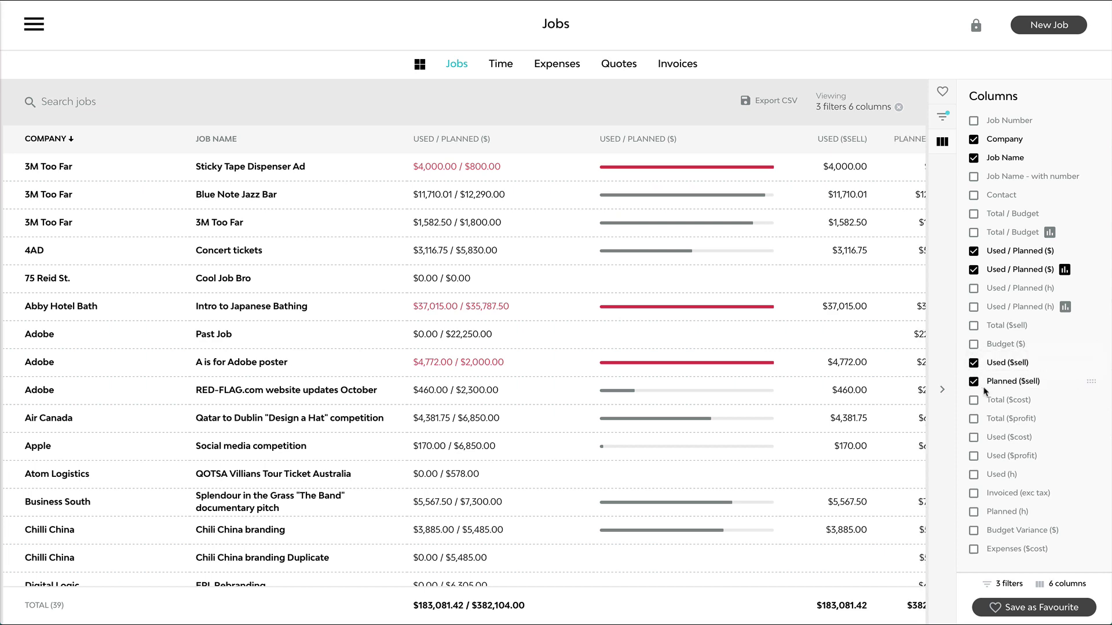
{"action": "left_click", "coordinate": [973, 271]}
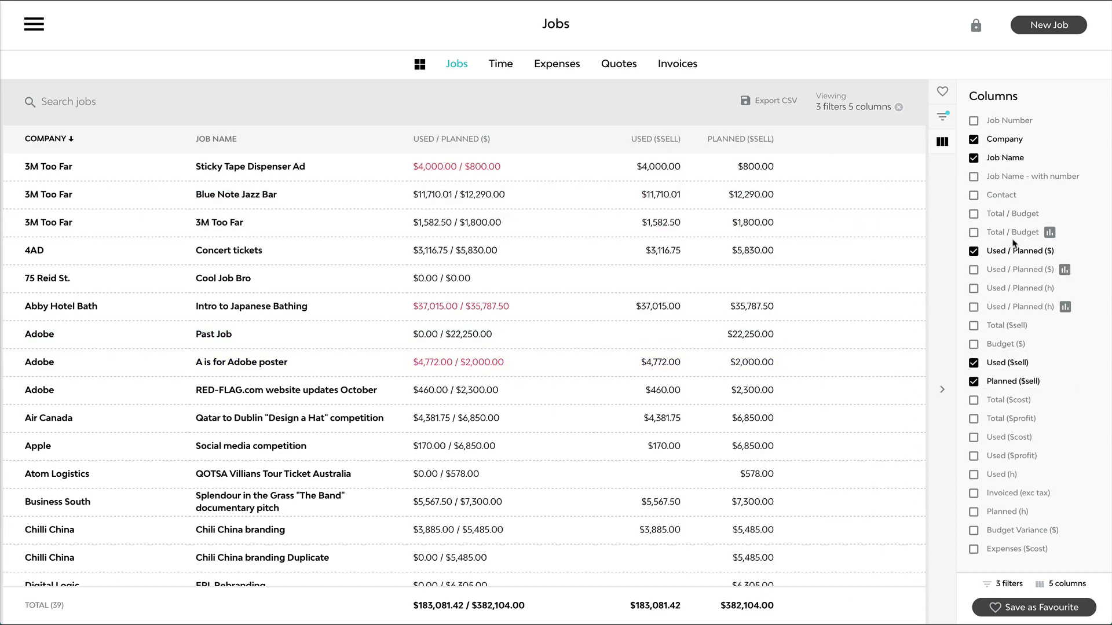
- Review the logged time and the Artwork item's team hours in the Sticky Tape Dispenser Ad job, and return to the jobs list
{"action": "left_click", "coordinate": [573, 170]}
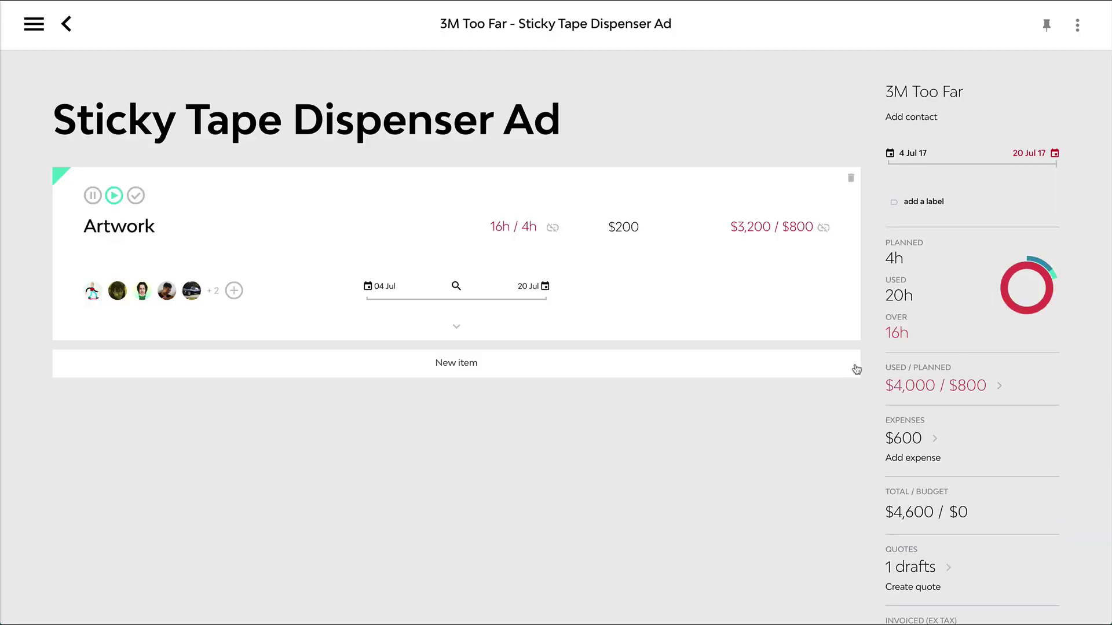
{"action": "left_click", "coordinate": [972, 391]}
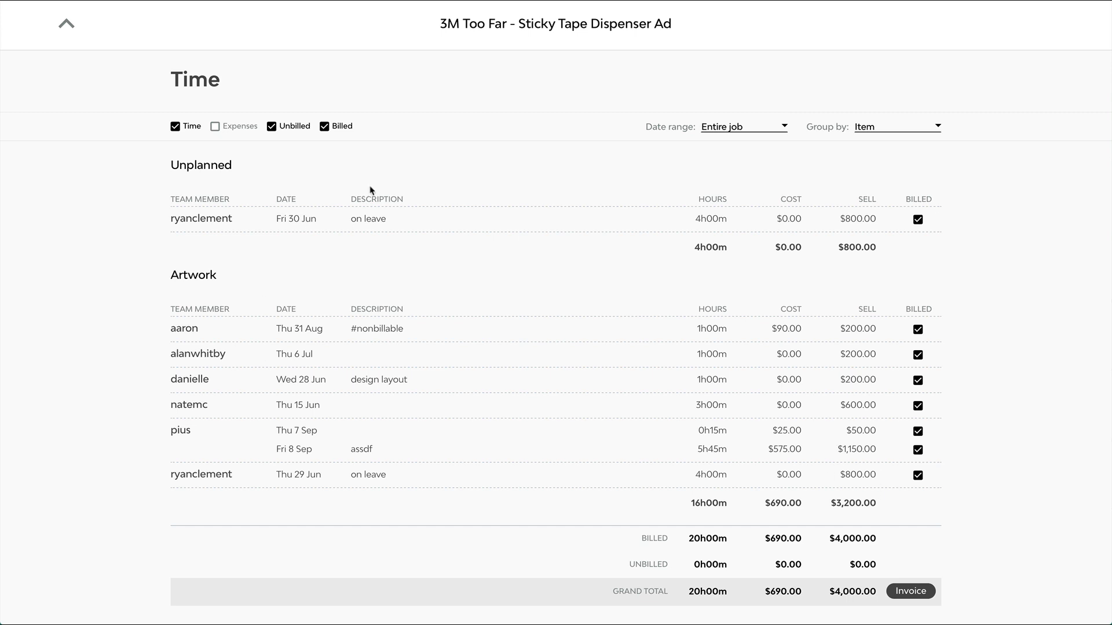
{"action": "left_click", "coordinate": [67, 23]}
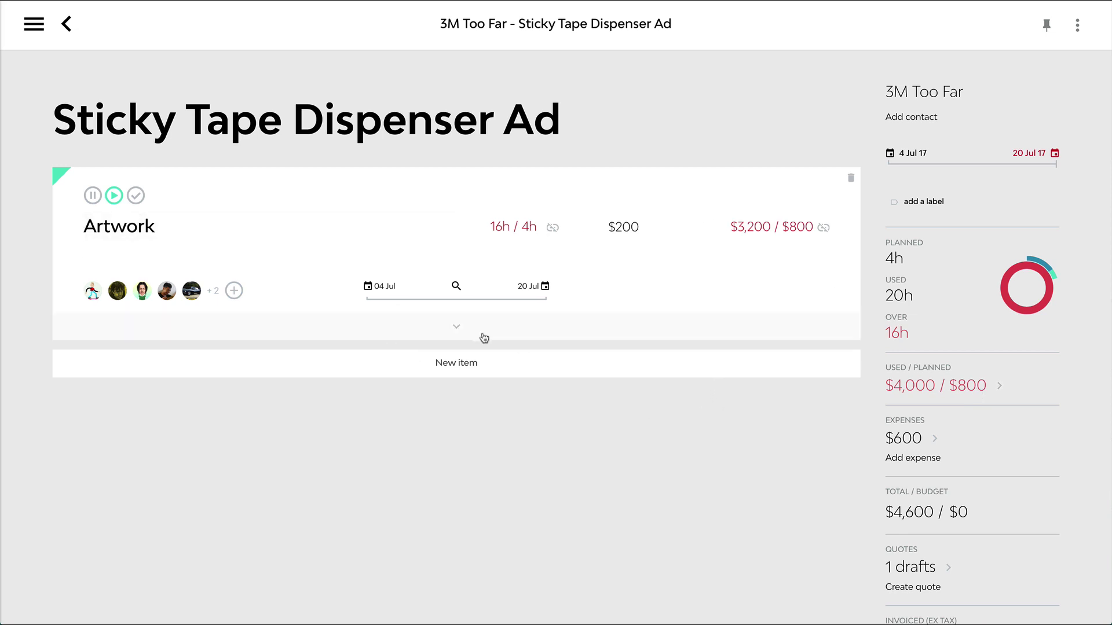
{"action": "left_click", "coordinate": [456, 326]}
{"action": "left_click", "coordinate": [547, 346]}
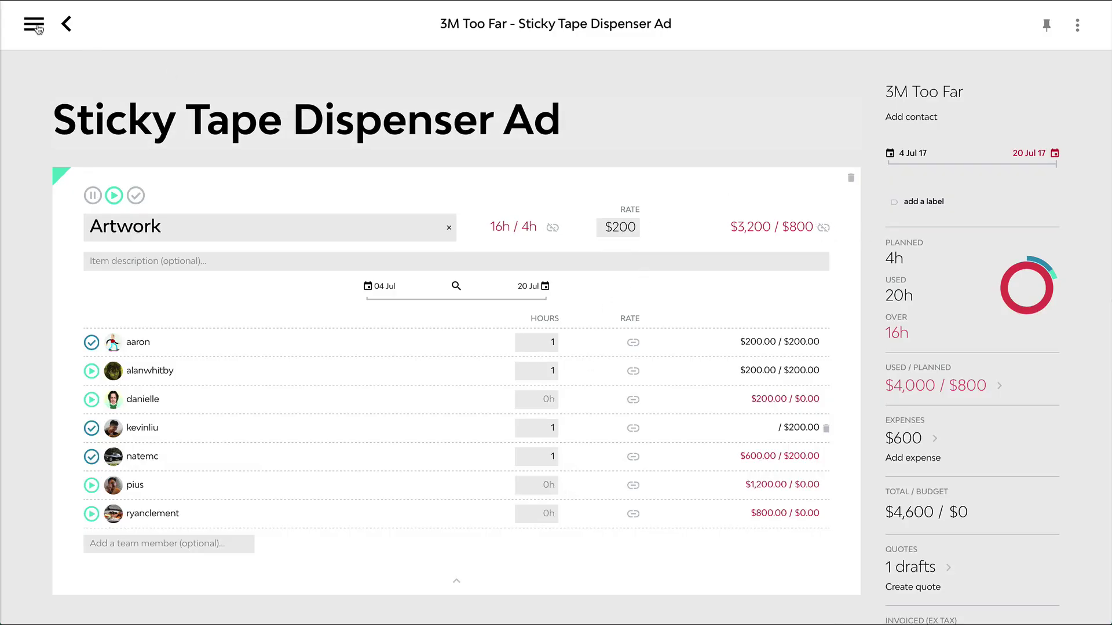
{"action": "left_click", "coordinate": [65, 24]}
- Replace the Used / Planned ($), Used ($sell) and Planned ($sell) columns with Used / Planned (h) and its bar version
{"action": "left_click", "coordinate": [973, 251]}
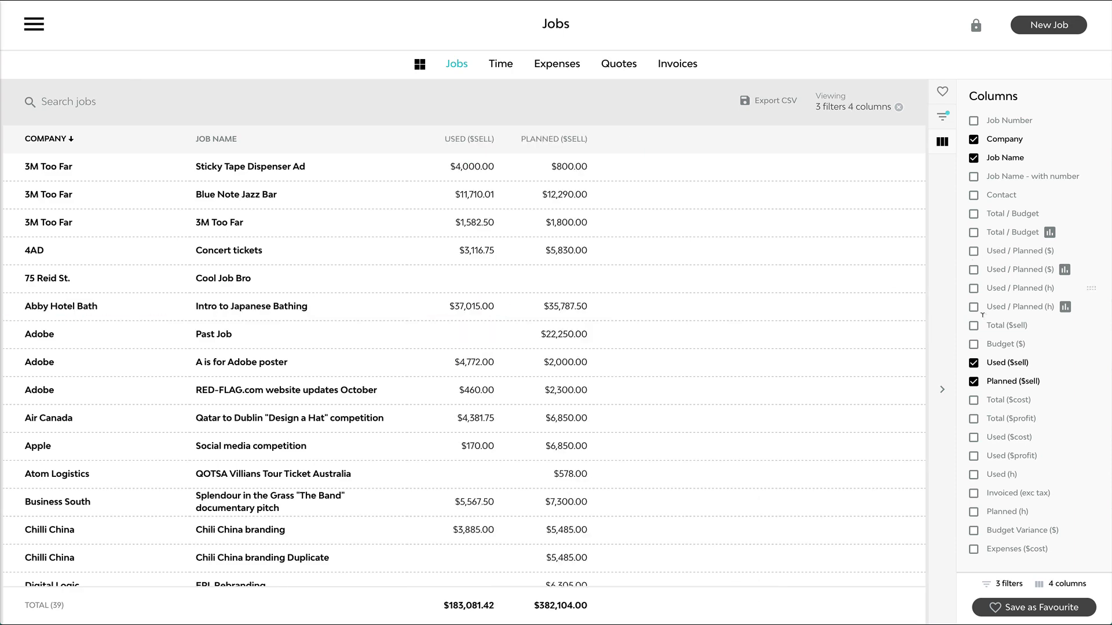
{"action": "left_click", "coordinate": [973, 363]}
{"action": "left_click", "coordinate": [973, 381]}
{"action": "left_click", "coordinate": [973, 288]}
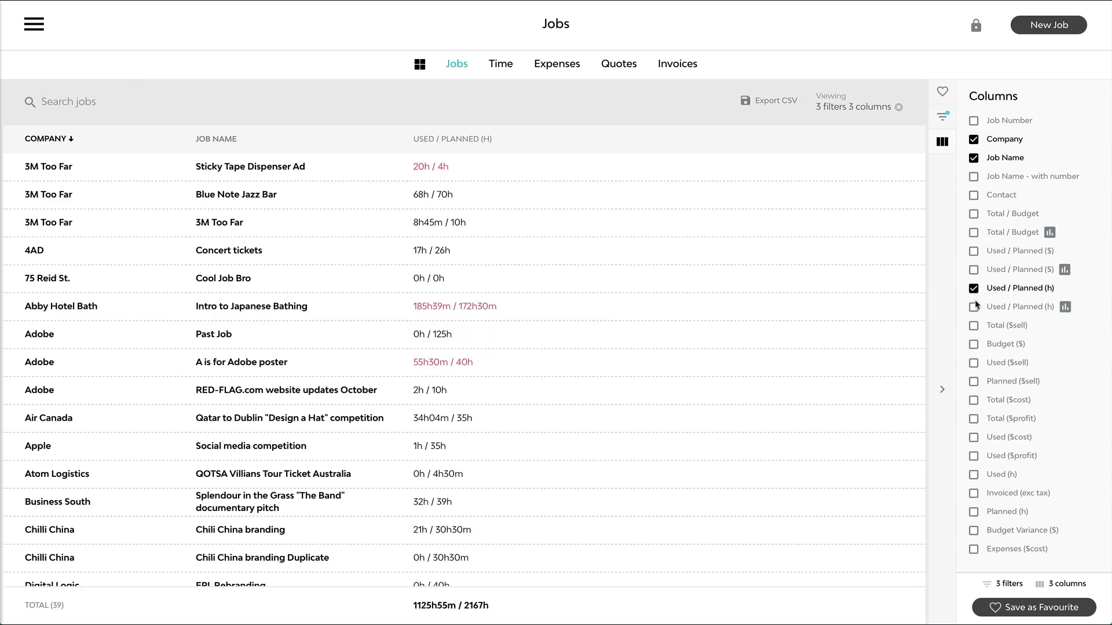
{"action": "left_click", "coordinate": [973, 307]}
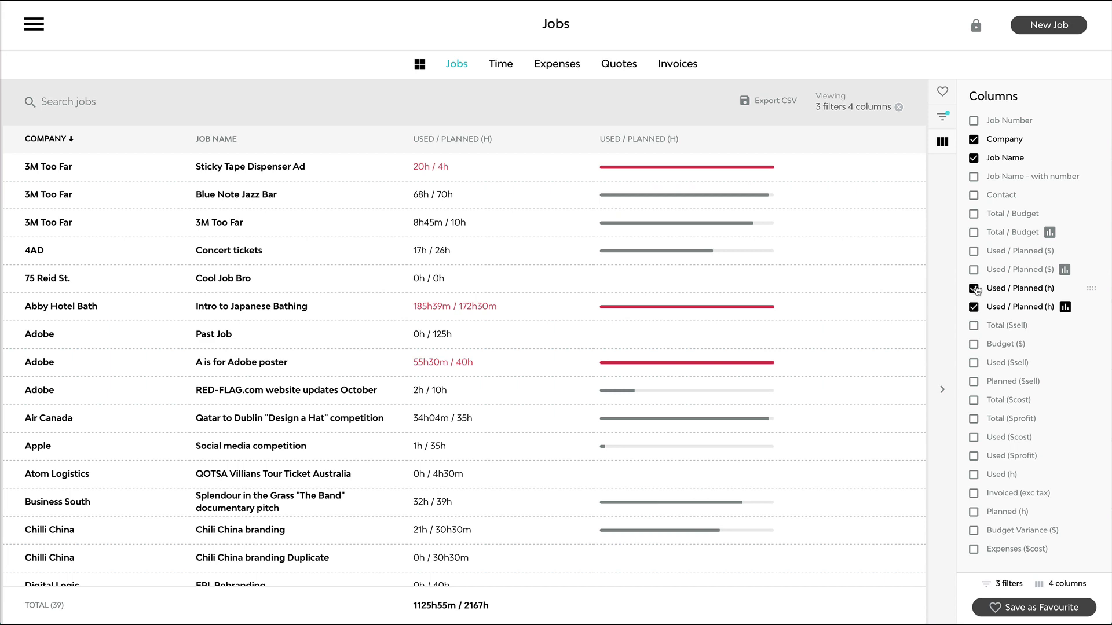
- Replace both Used / Planned (h) columns with separate Used (h) and Planned (h) columns
{"action": "left_click", "coordinate": [973, 288]}
{"action": "left_click", "coordinate": [973, 307]}
{"action": "left_click", "coordinate": [974, 474]}
{"action": "left_click", "coordinate": [973, 512]}
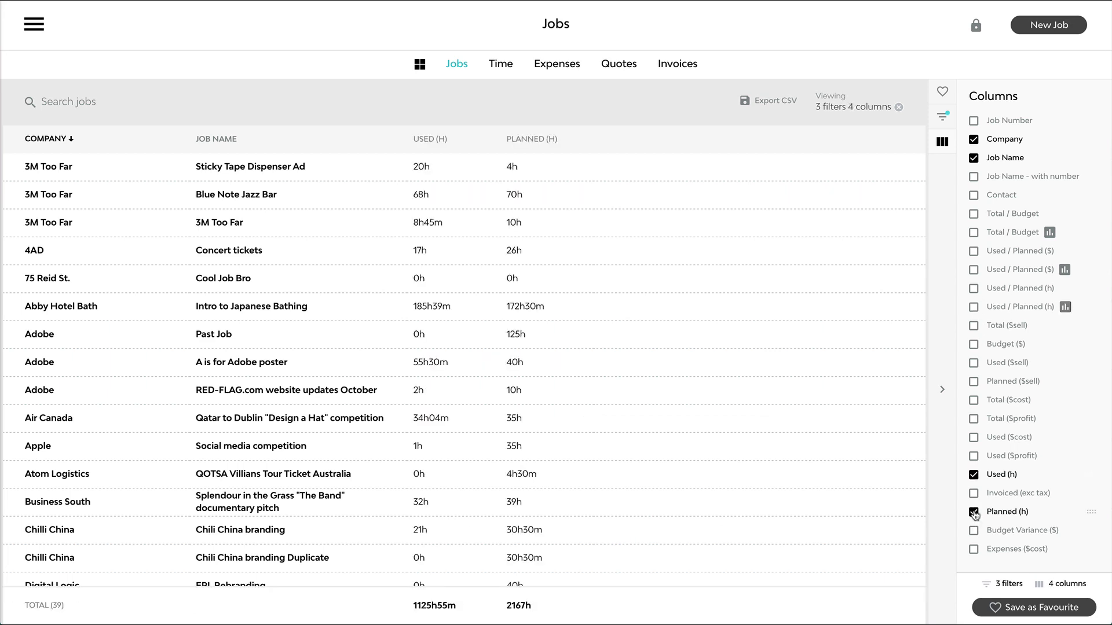
- Replace the Planned (h) and Used (h) columns with Total ($sell)
{"action": "left_click", "coordinate": [974, 512]}
{"action": "left_click", "coordinate": [974, 474]}
{"action": "left_click", "coordinate": [973, 326]}
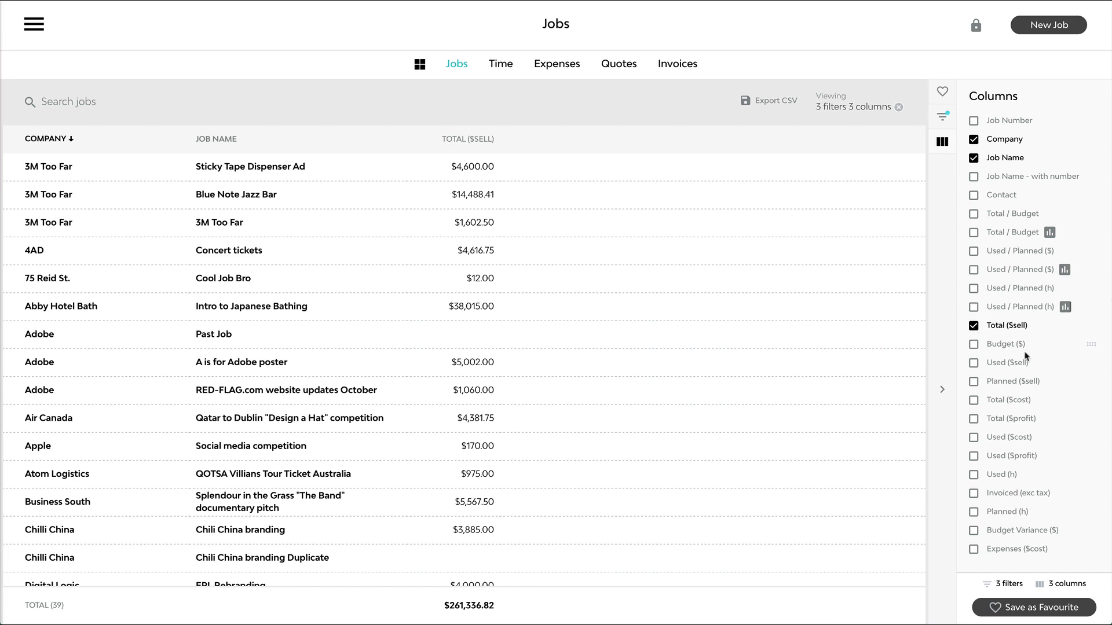
- Add the Expenses ($sell) and Used ($sell) columns and order them as Used ($sell), Expenses ($sell), Total ($sell)
{"action": "scroll", "coordinate": [1063, 445], "scroll_direction": "down", "scroll_amount": 2}
{"action": "scroll", "coordinate": [1062, 445], "scroll_direction": "down", "scroll_amount": 1}
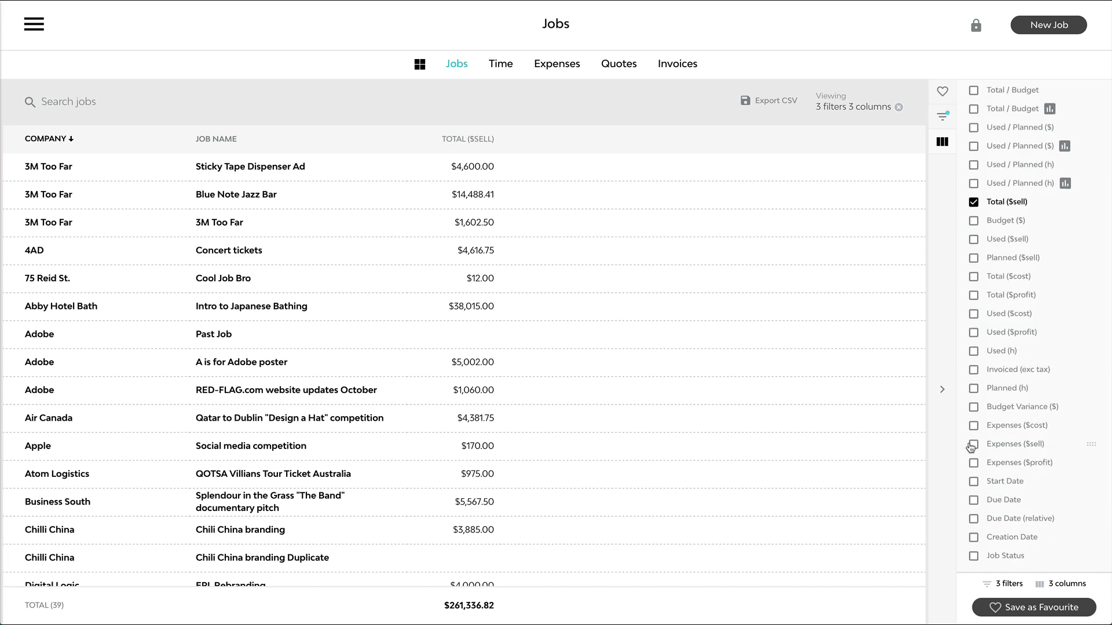
{"action": "left_click", "coordinate": [973, 444]}
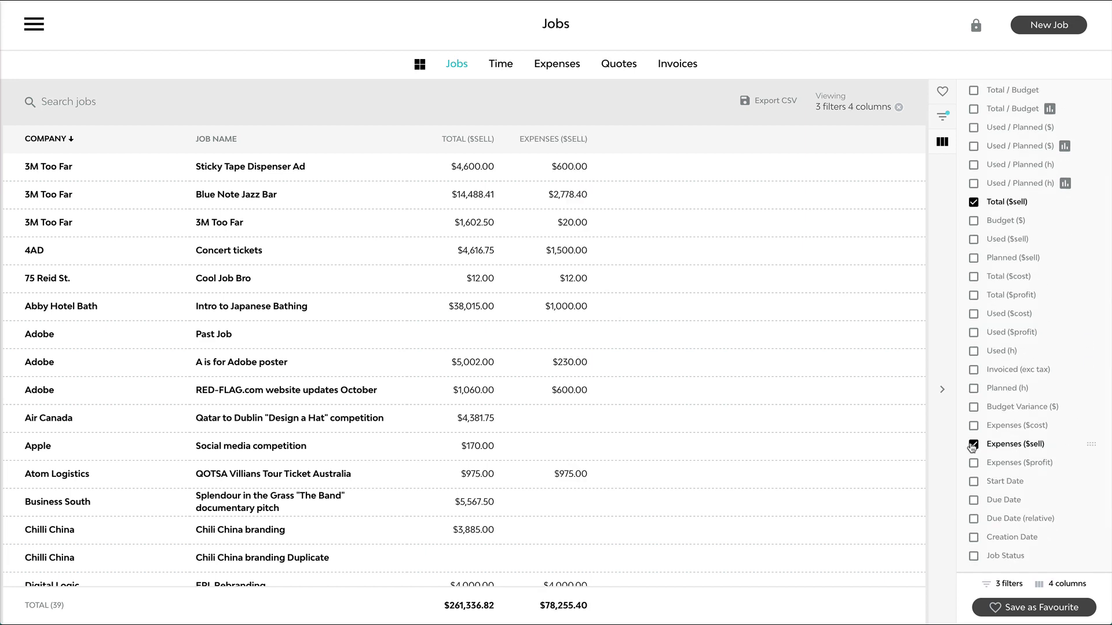
{"action": "left_click", "coordinate": [973, 239]}
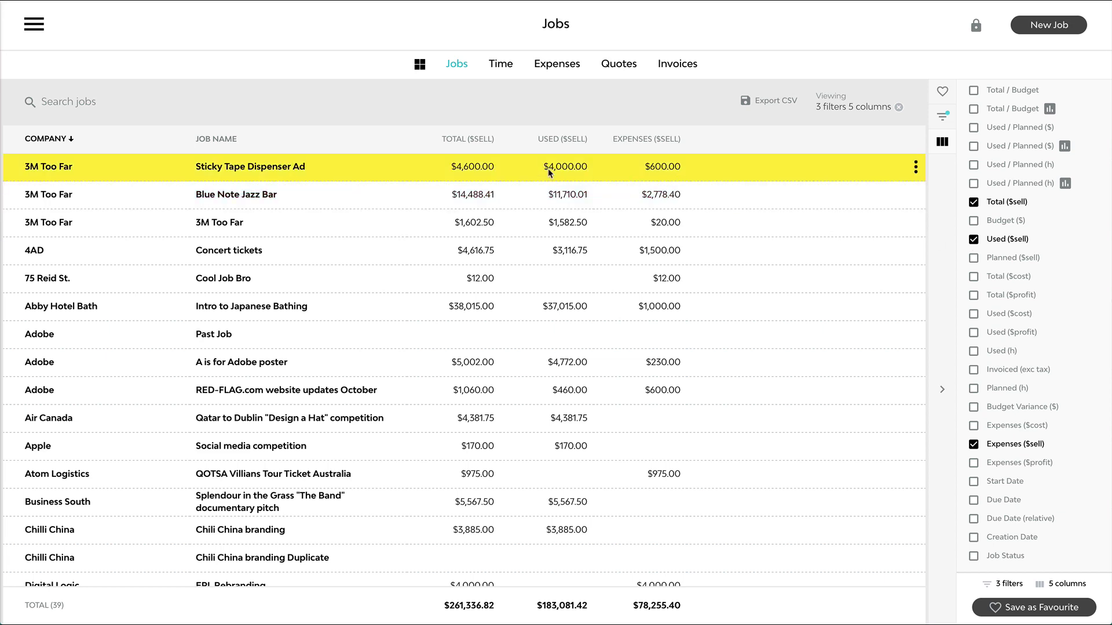
{"action": "left_click_drag", "start_coordinate": [1092, 444], "coordinate": [1091, 257]}
{"action": "left_click_drag", "start_coordinate": [1091, 202], "coordinate": [1091, 257]}
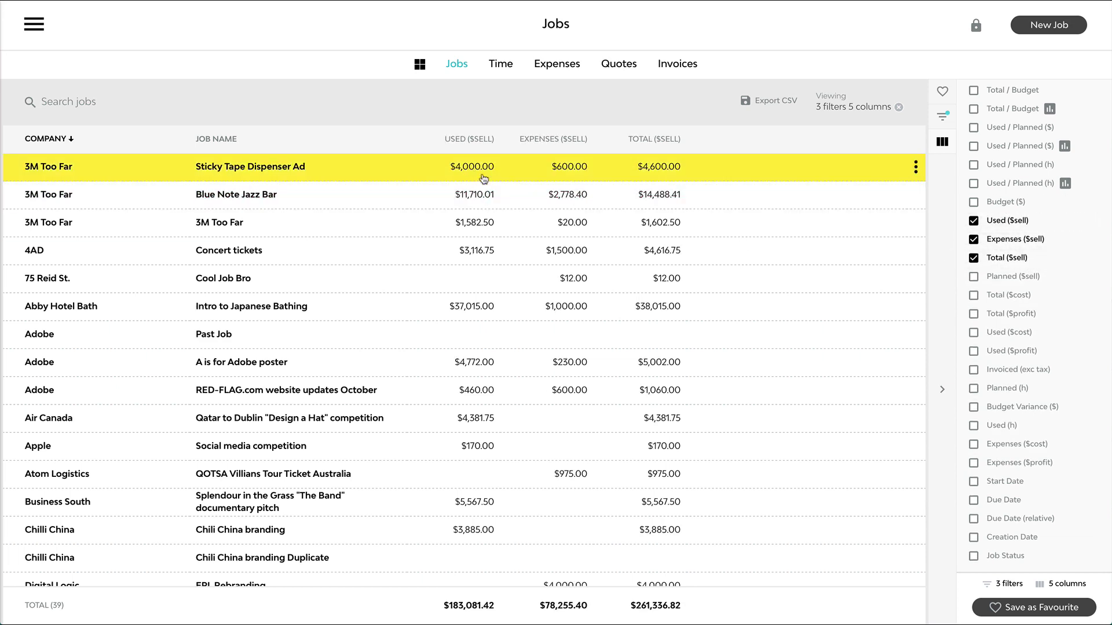
- Review the expenses recorded on the Blue Note Jazz Bar job and return to the jobs list
{"action": "left_click", "coordinate": [581, 196]}
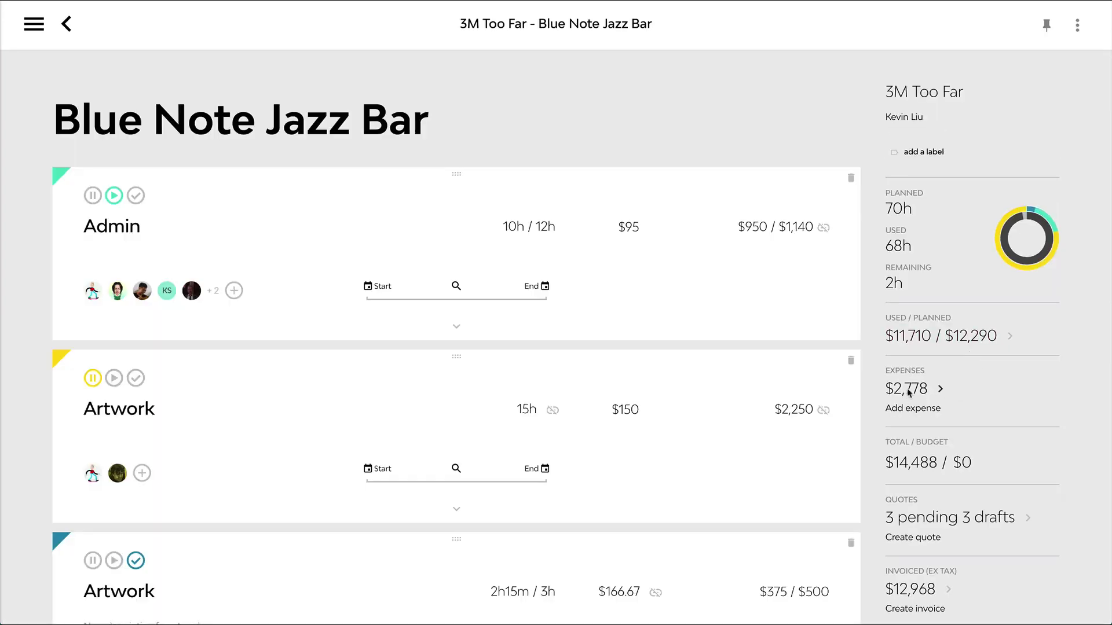
{"action": "left_click", "coordinate": [908, 392]}
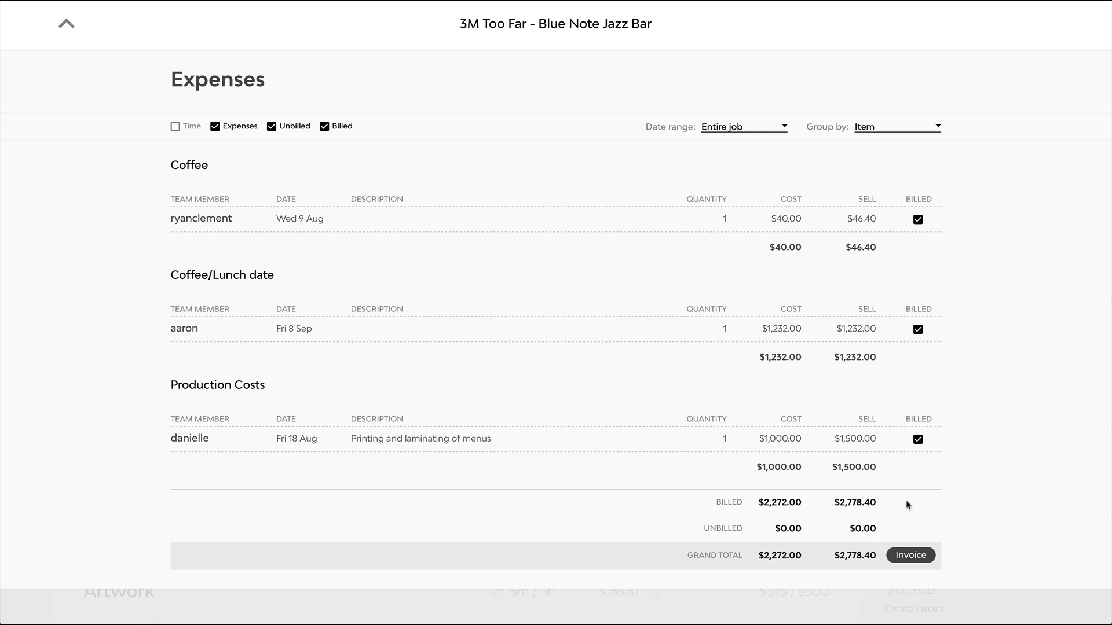
{"action": "left_click", "coordinate": [66, 24]}
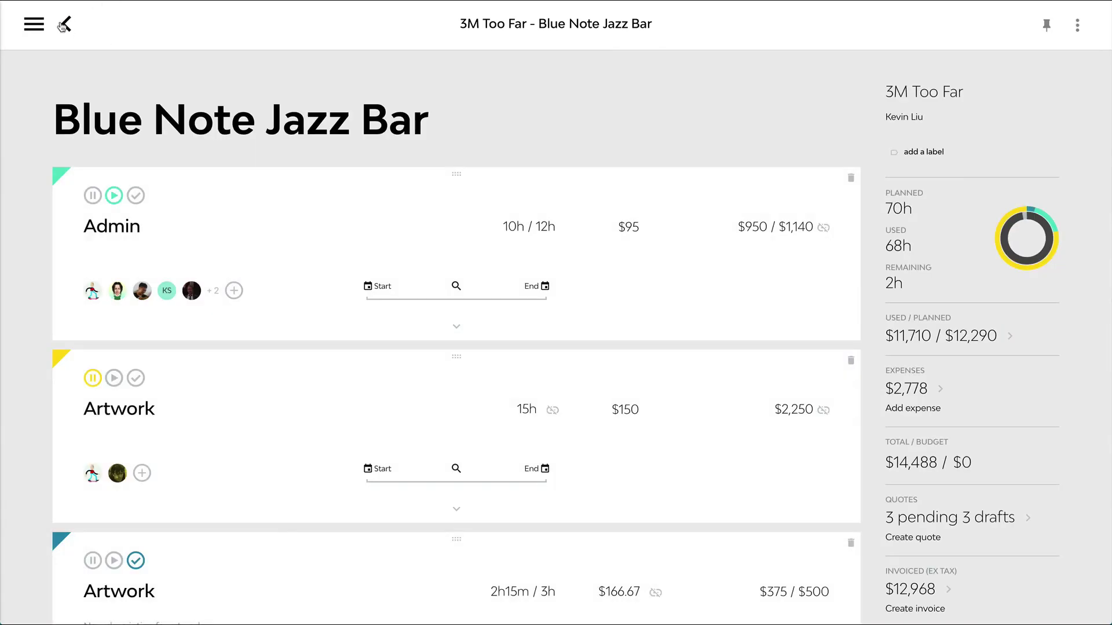
{"action": "left_click", "coordinate": [64, 25]}
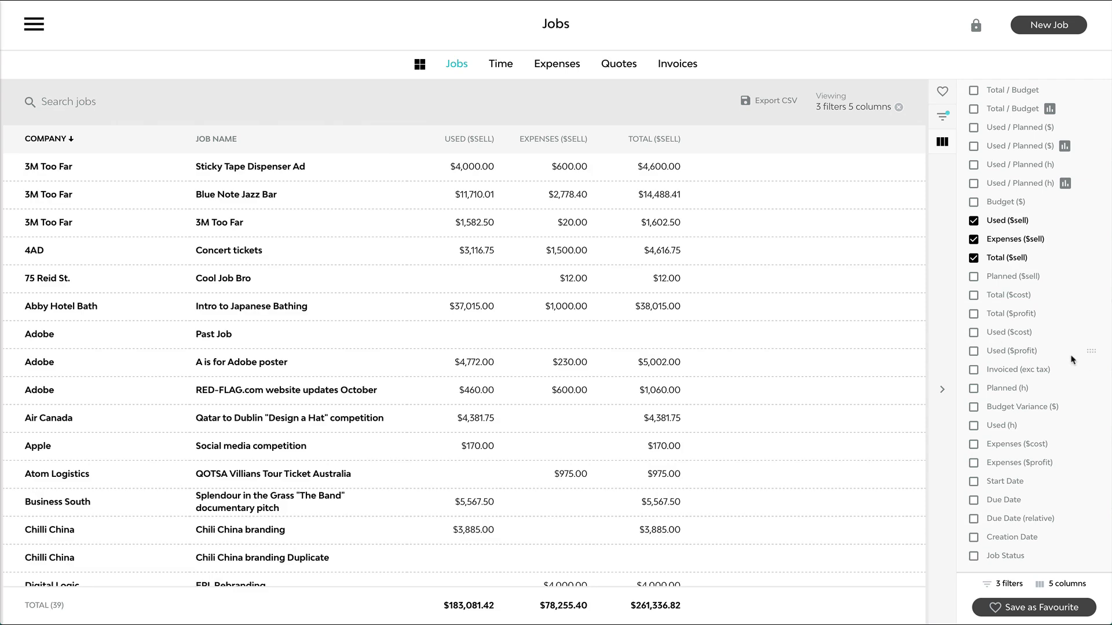
- Add the Expenses ($cost) column and place it directly before Expenses ($sell)
{"action": "left_click", "coordinate": [974, 445]}
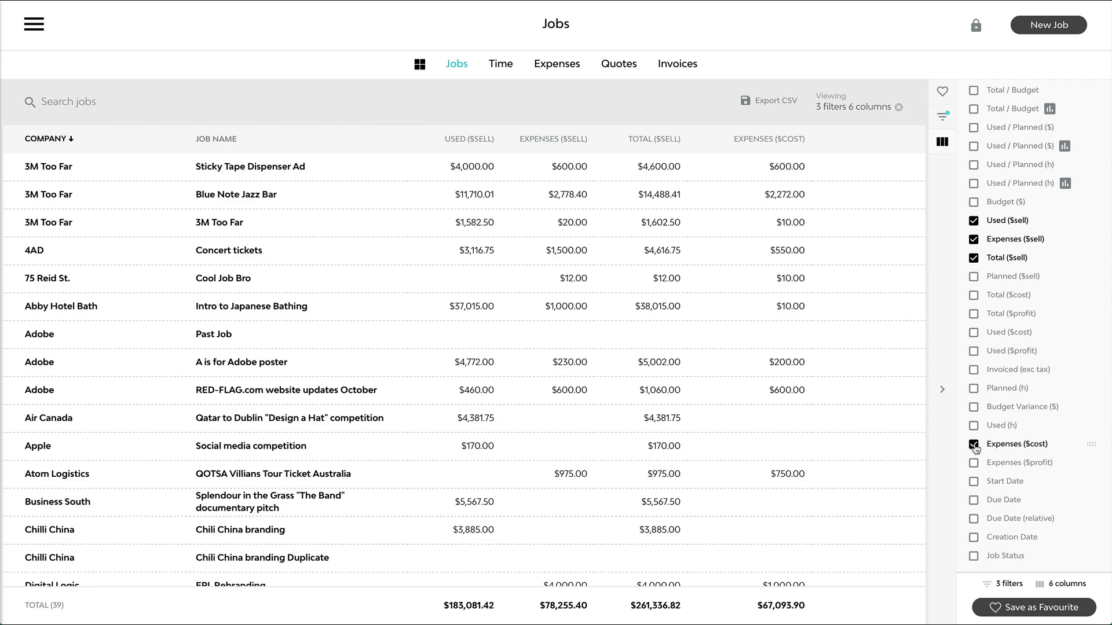
{"action": "left_click_drag", "start_coordinate": [1092, 445], "coordinate": [1081, 237]}
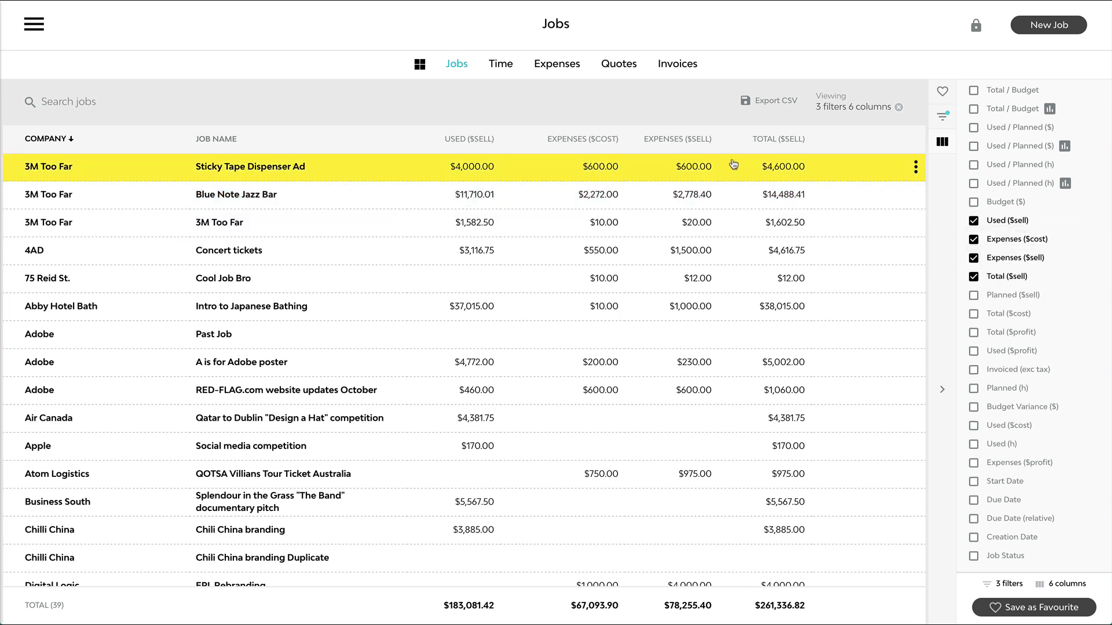
{"action": "left_click", "coordinate": [711, 249]}
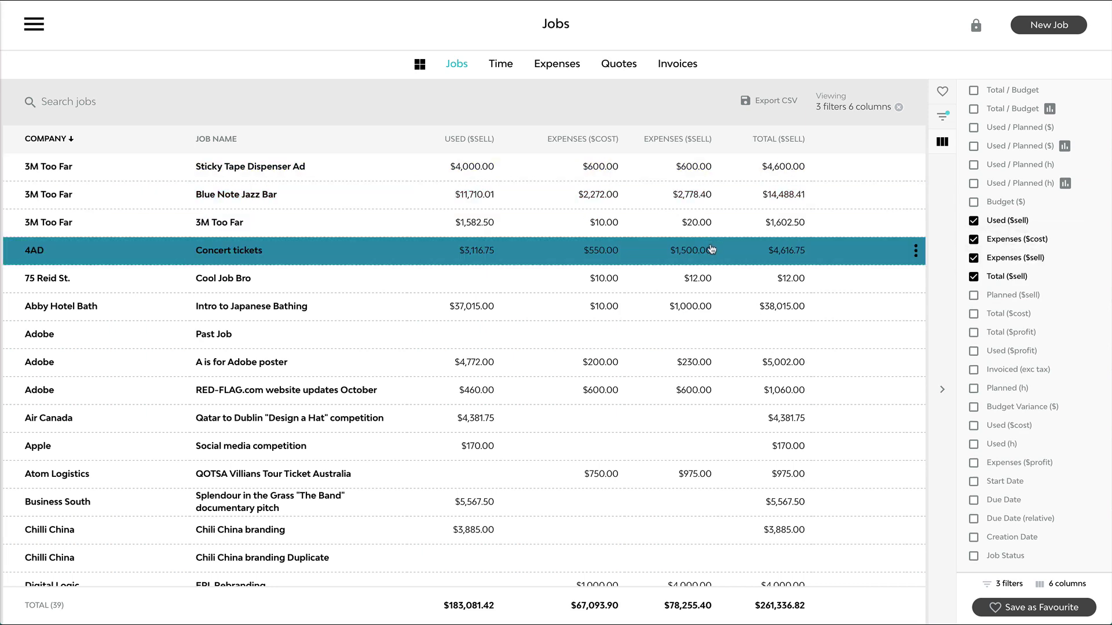
- Add the Expenses ($profit) column and remove Total ($sell) and Used ($sell) from the jobs list
{"action": "left_click", "coordinate": [973, 463]}
{"action": "left_click", "coordinate": [973, 277]}
{"action": "left_click", "coordinate": [974, 221]}
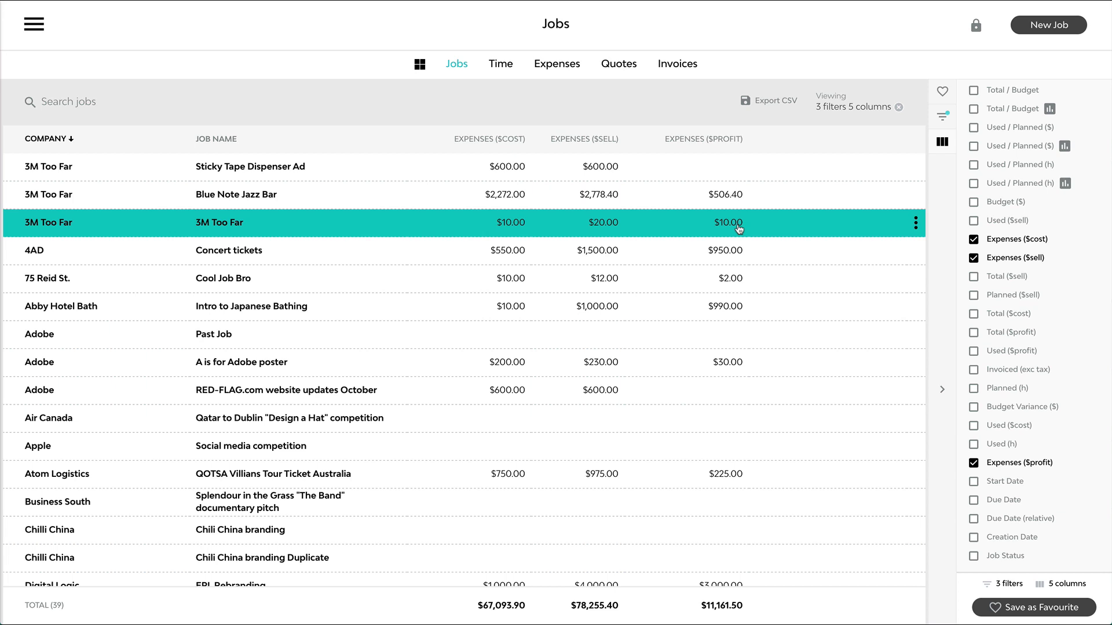
- Replace the Expenses ($cost), Expenses ($sell) and Expenses ($profit) columns with Used ($profit)
{"action": "scroll", "coordinate": [976, 377], "scroll_direction": "up", "scroll_amount": 2}
{"action": "left_click", "coordinate": [973, 382]}
{"action": "left_click", "coordinate": [973, 364]}
{"action": "scroll", "coordinate": [1004, 373], "scroll_direction": "down", "scroll_amount": 2}
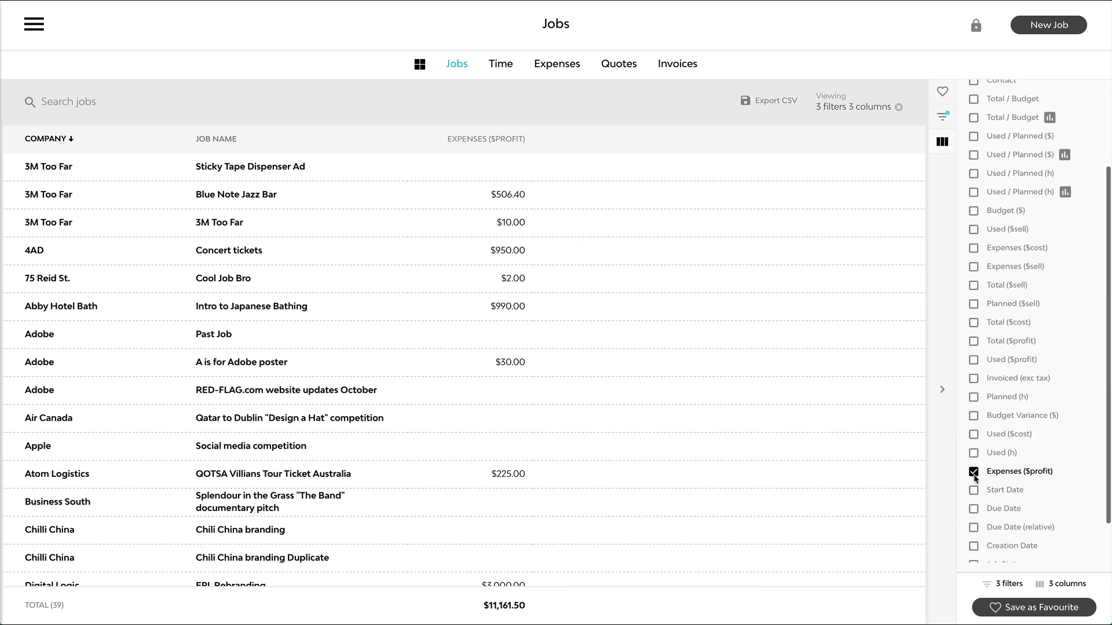
{"action": "left_click", "coordinate": [974, 474]}
{"action": "left_click", "coordinate": [973, 360]}
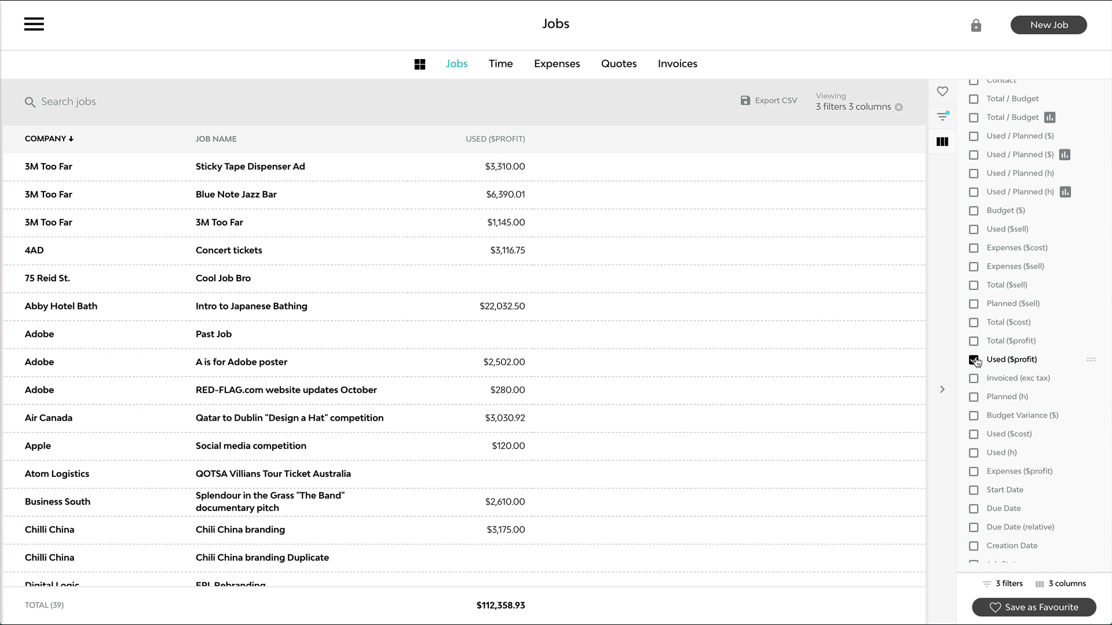
- Add the Used ($sell) and Used ($cost) columns, placing Used ($cost) directly before Used ($profit)
{"action": "left_click", "coordinate": [973, 230]}
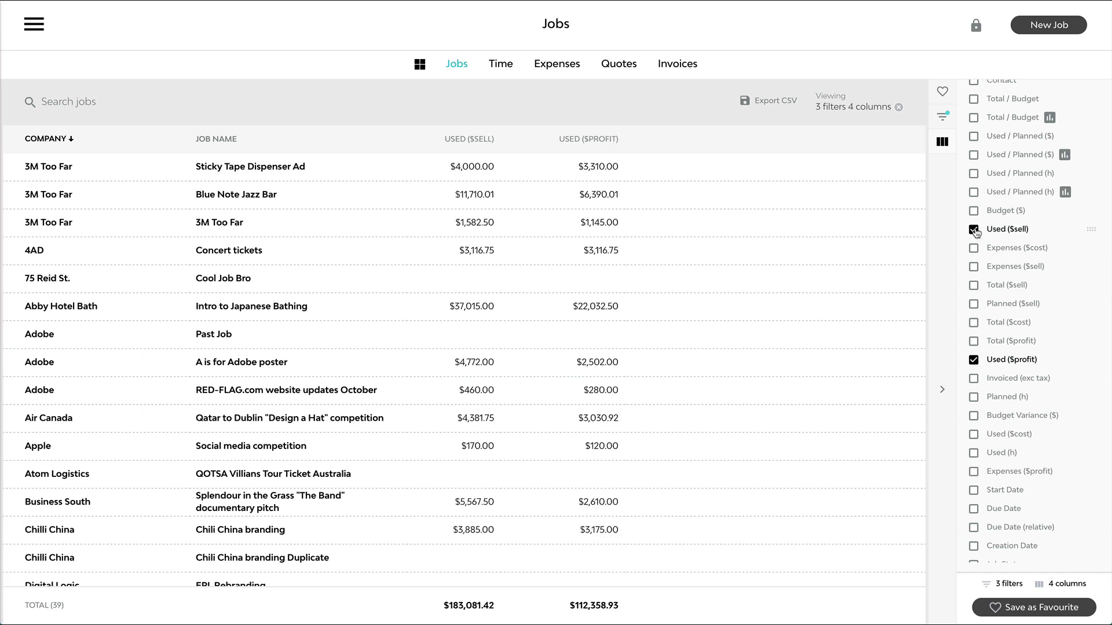
{"action": "left_click", "coordinate": [973, 434]}
{"action": "left_click_drag", "start_coordinate": [1091, 434], "coordinate": [1086, 357]}
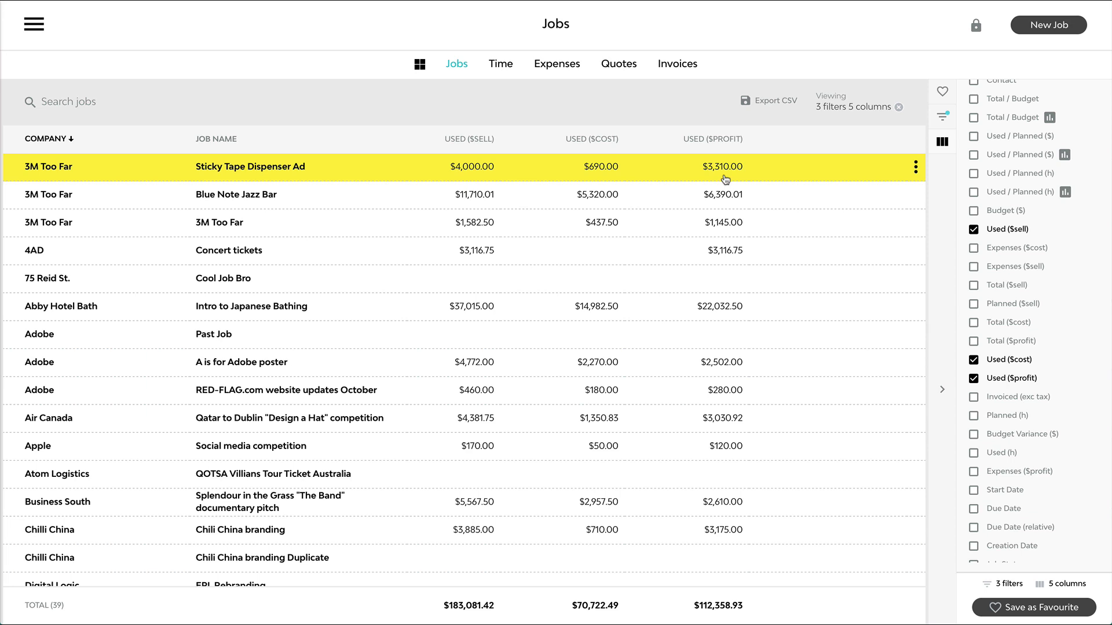
- Replace the Used ($sell), Used ($cost) and Used ($profit) columns with Total ($profit)
{"action": "left_click", "coordinate": [974, 343]}
{"action": "left_click", "coordinate": [973, 361]}
{"action": "left_click", "coordinate": [974, 378]}
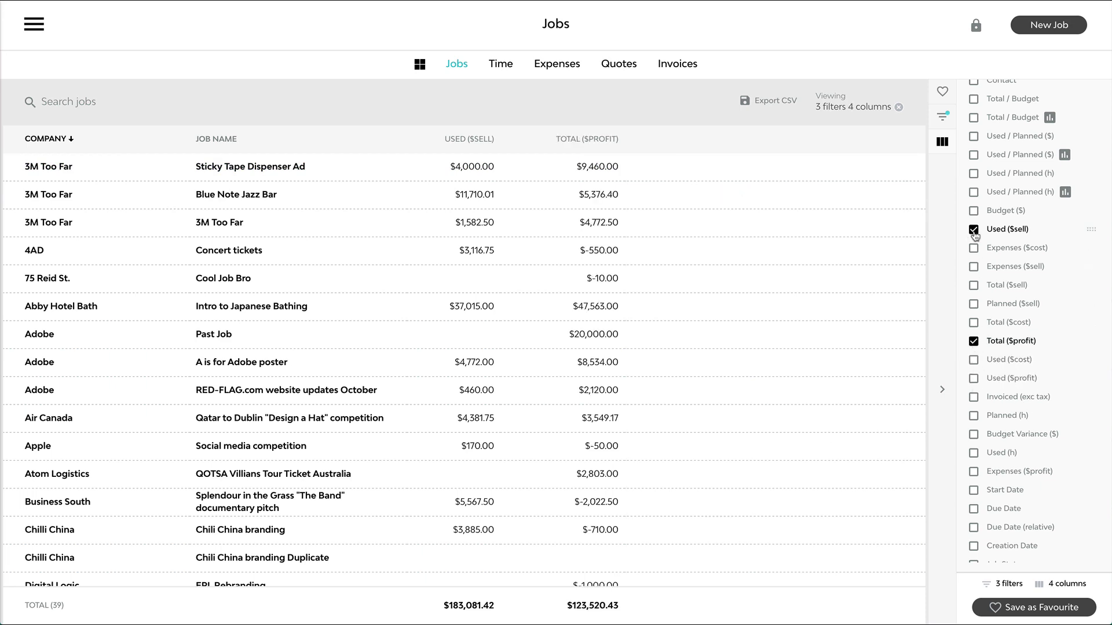
{"action": "left_click", "coordinate": [974, 232]}
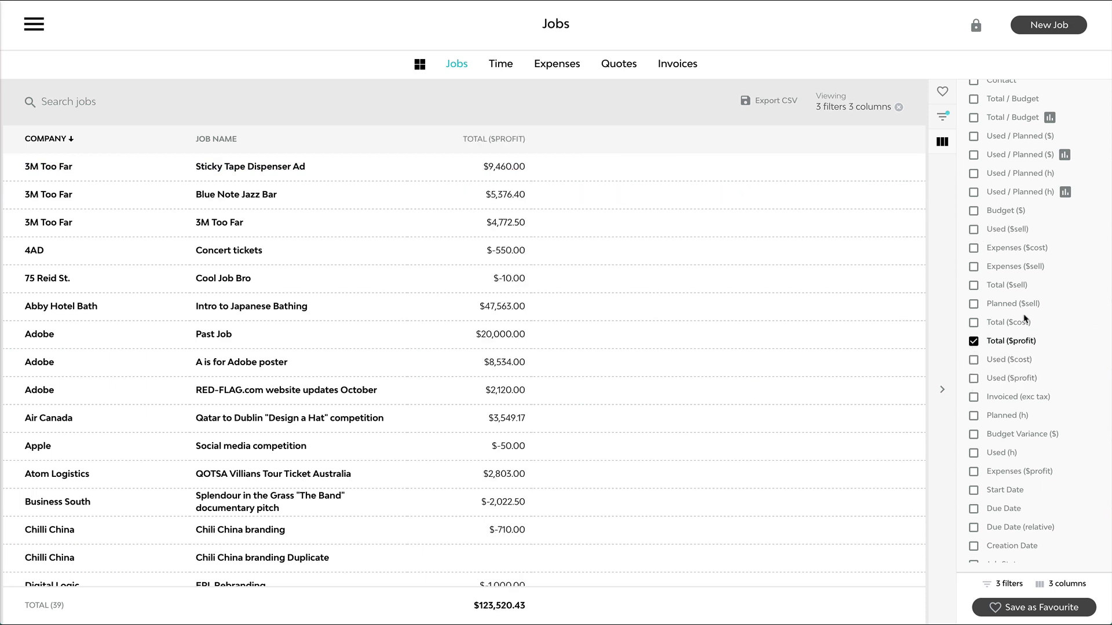
- Add the Invoiced (exc tax) and Total ($cost) columns, ordered as Invoiced (exc tax), Total ($cost), Total ($profit)
{"action": "left_click", "coordinate": [974, 405]}
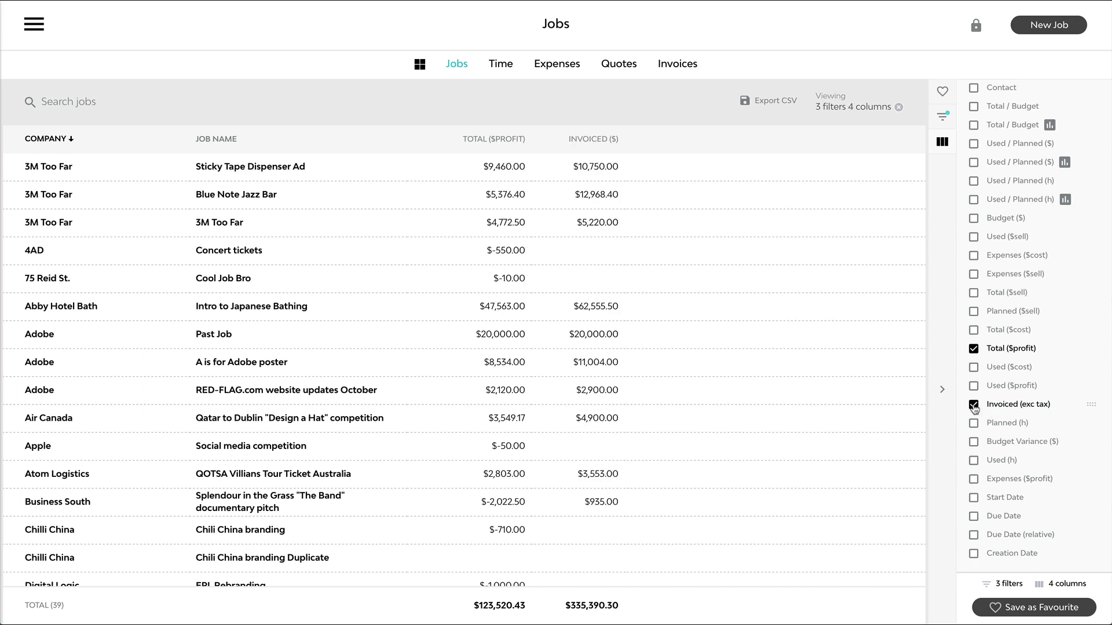
{"action": "left_click_drag", "start_coordinate": [1091, 405], "coordinate": [1087, 347]}
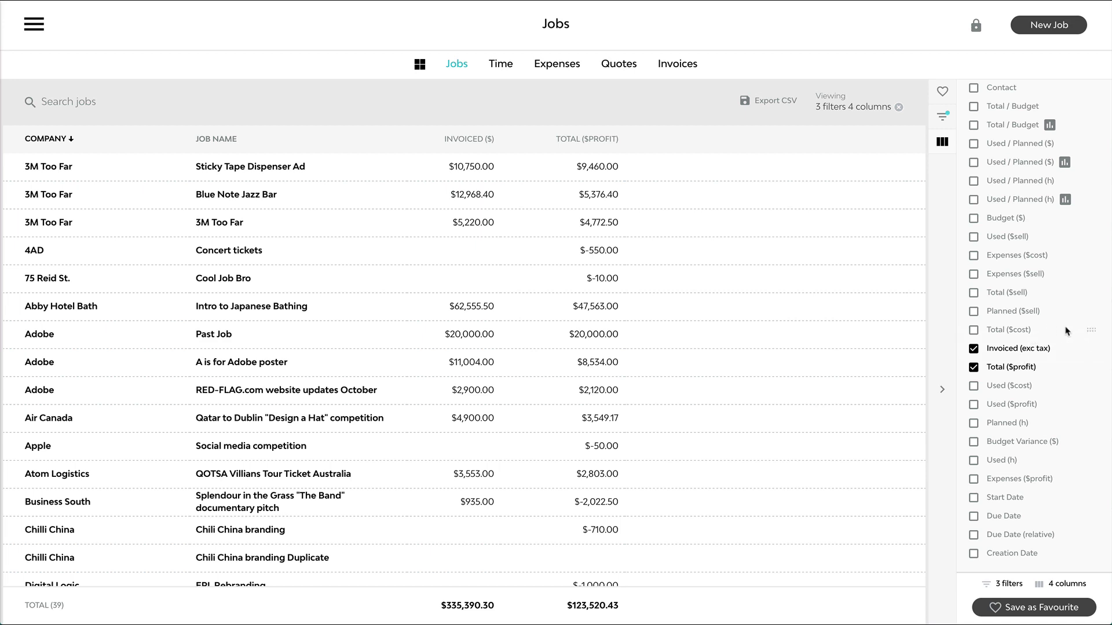
{"action": "left_click", "coordinate": [973, 329]}
{"action": "left_click_drag", "start_coordinate": [1091, 329], "coordinate": [1088, 349]}
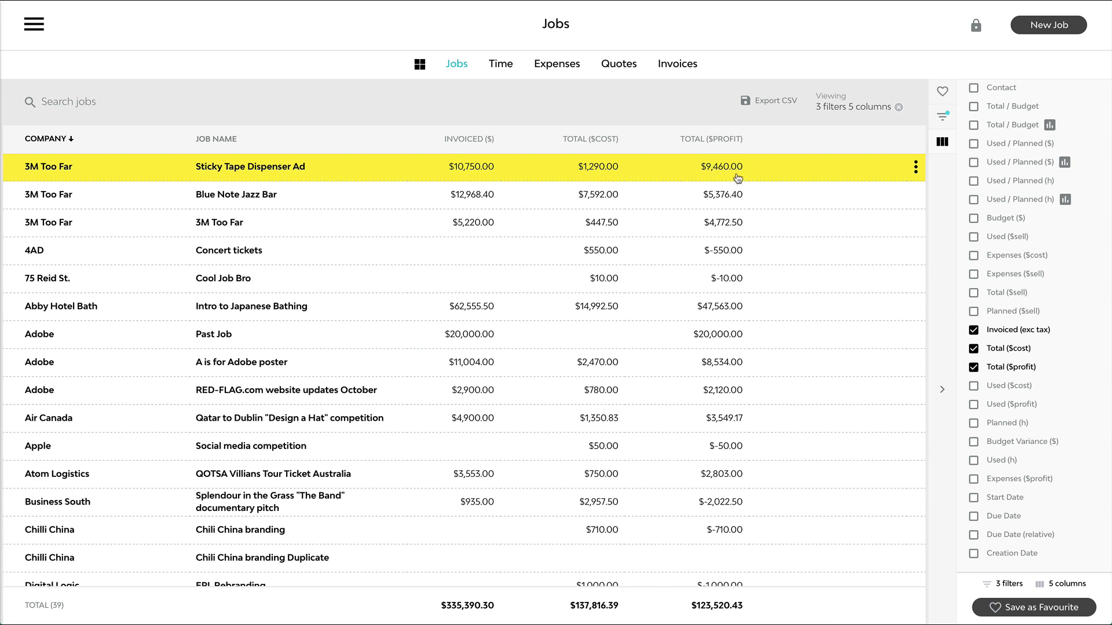
- Replace the Invoiced (exc tax), Total ($cost) and Total ($profit) columns with Job Status, Labels and Team
{"action": "left_click", "coordinate": [973, 367]}
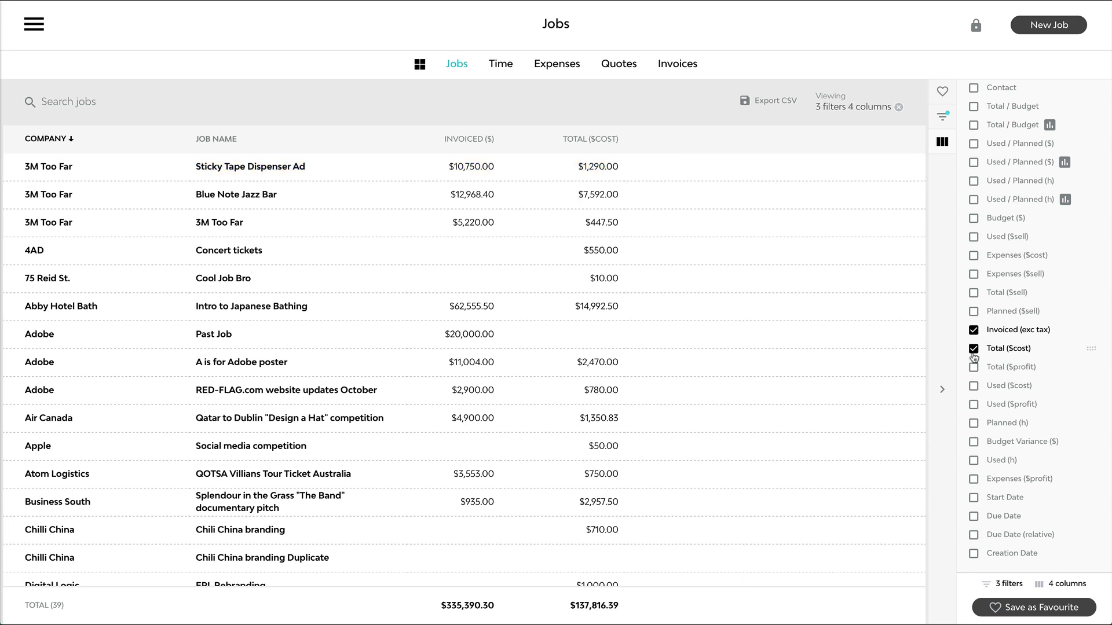
{"action": "left_click", "coordinate": [974, 348]}
{"action": "left_click", "coordinate": [973, 330]}
{"action": "scroll", "coordinate": [975, 333], "scroll_direction": "down", "scroll_amount": 2}
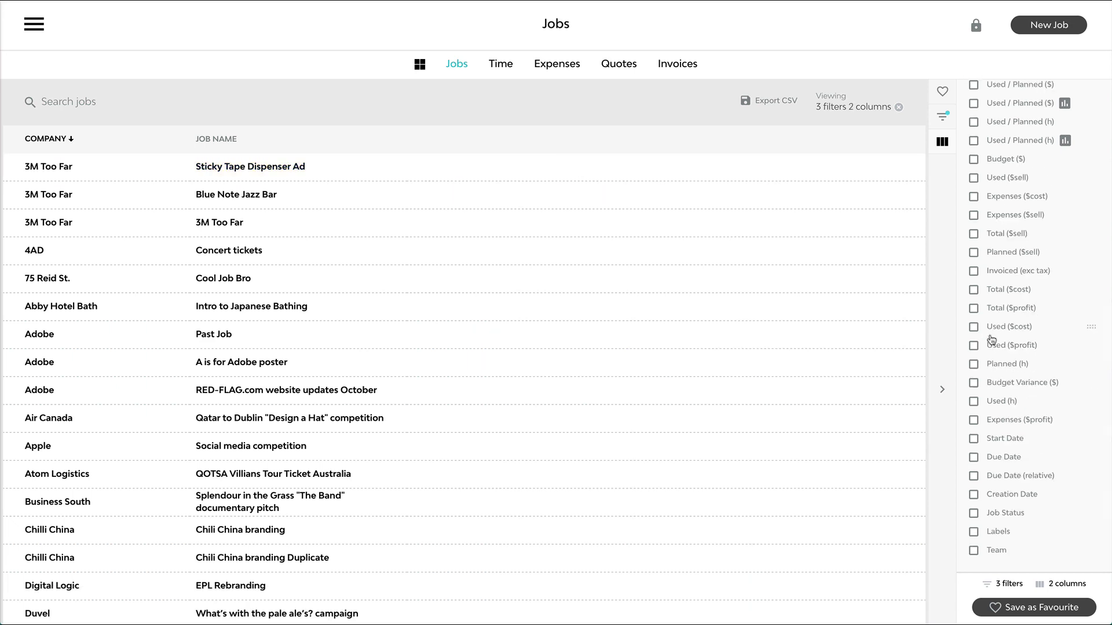
{"action": "left_click", "coordinate": [974, 513]}
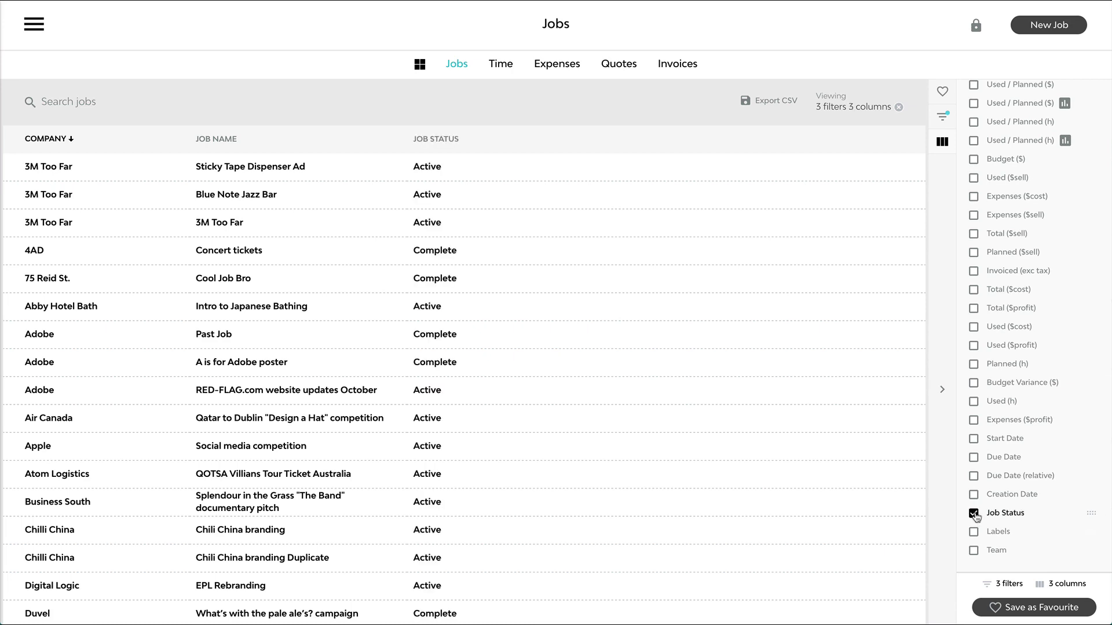
{"action": "left_click", "coordinate": [974, 532]}
{"action": "left_click", "coordinate": [975, 552]}
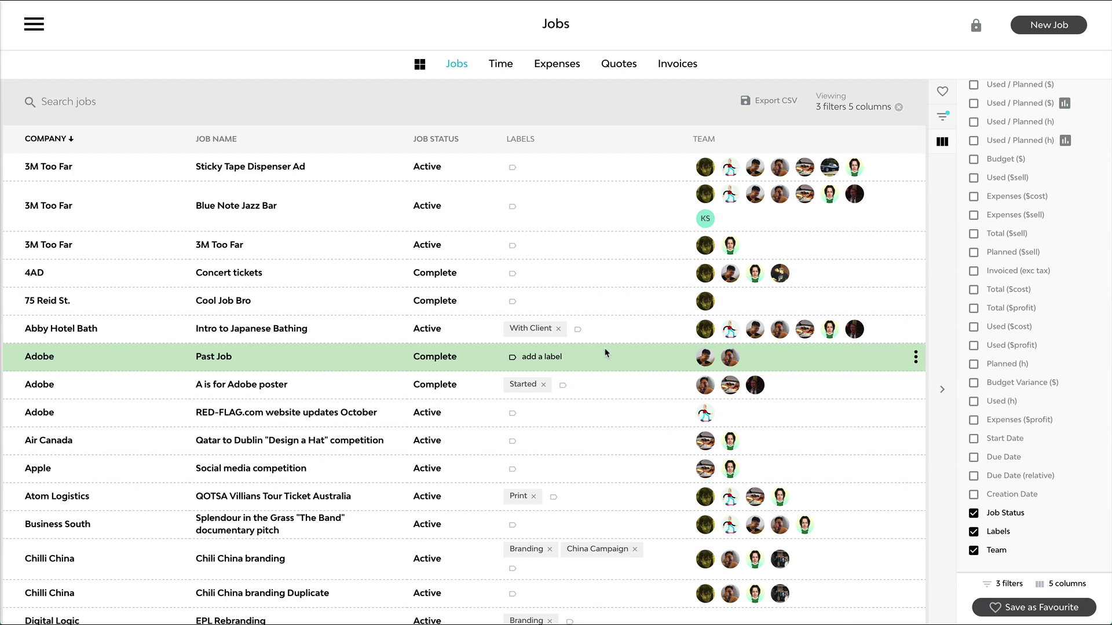
{"action": "scroll", "coordinate": [590, 514], "scroll_direction": "down", "scroll_amount": 3}
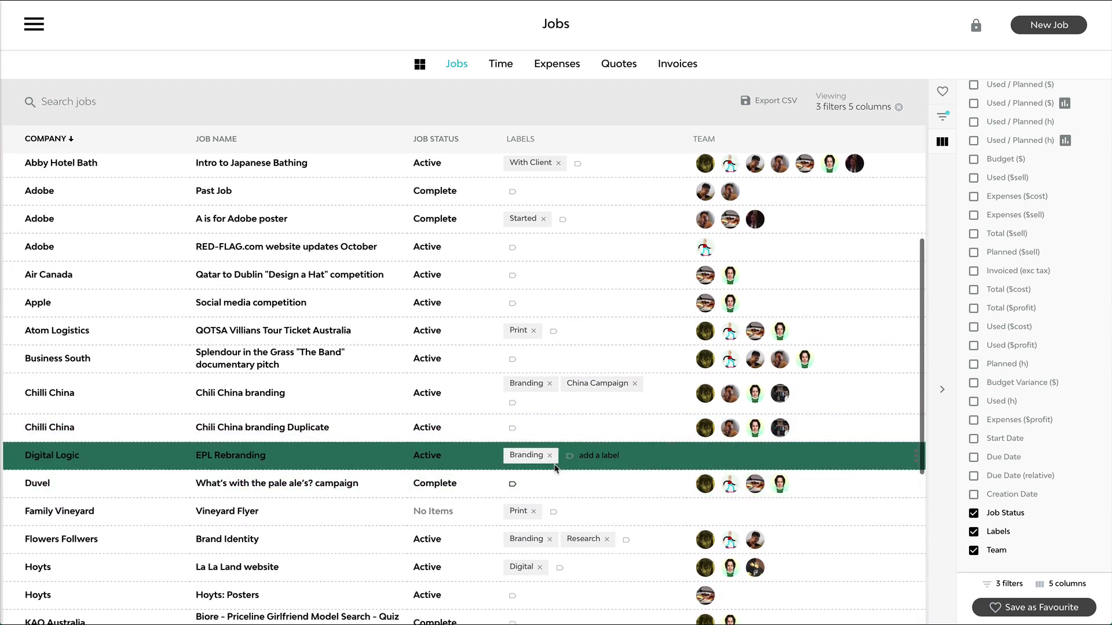
- Filter the jobs list to jobs whose Job Label is Branding
{"action": "left_click", "coordinate": [943, 117]}
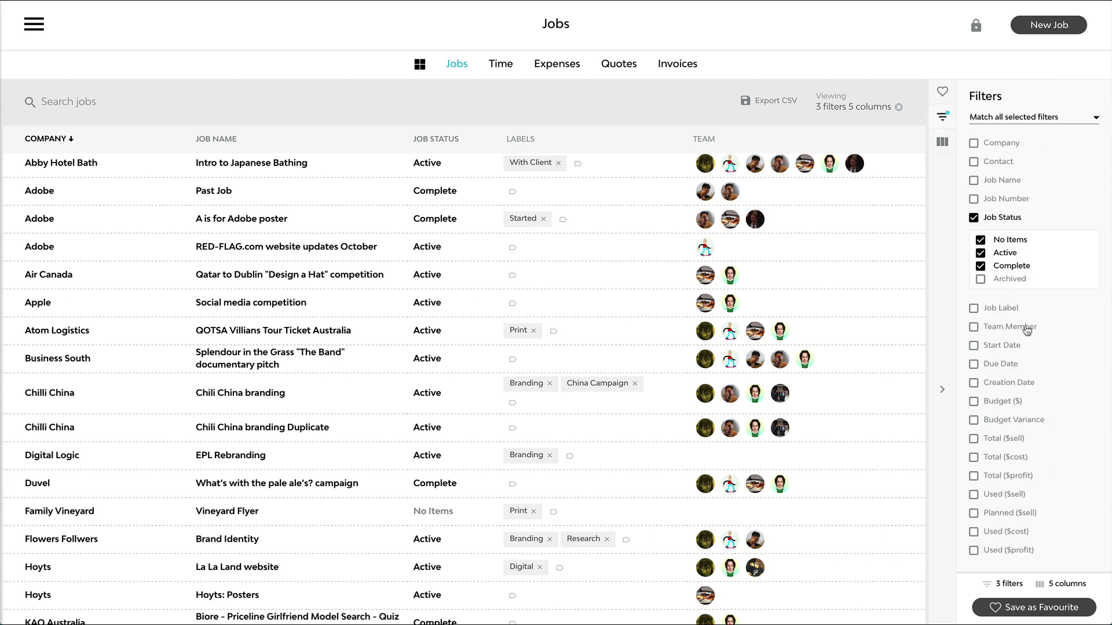
{"action": "left_click", "coordinate": [974, 309]}
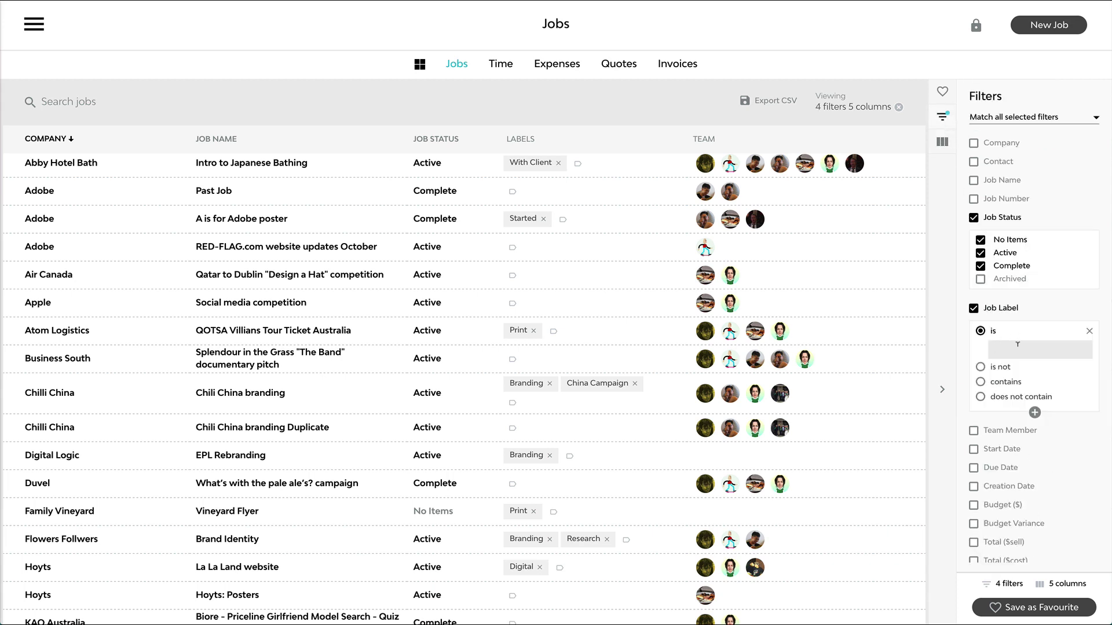
{"action": "type", "text": "Brand"}
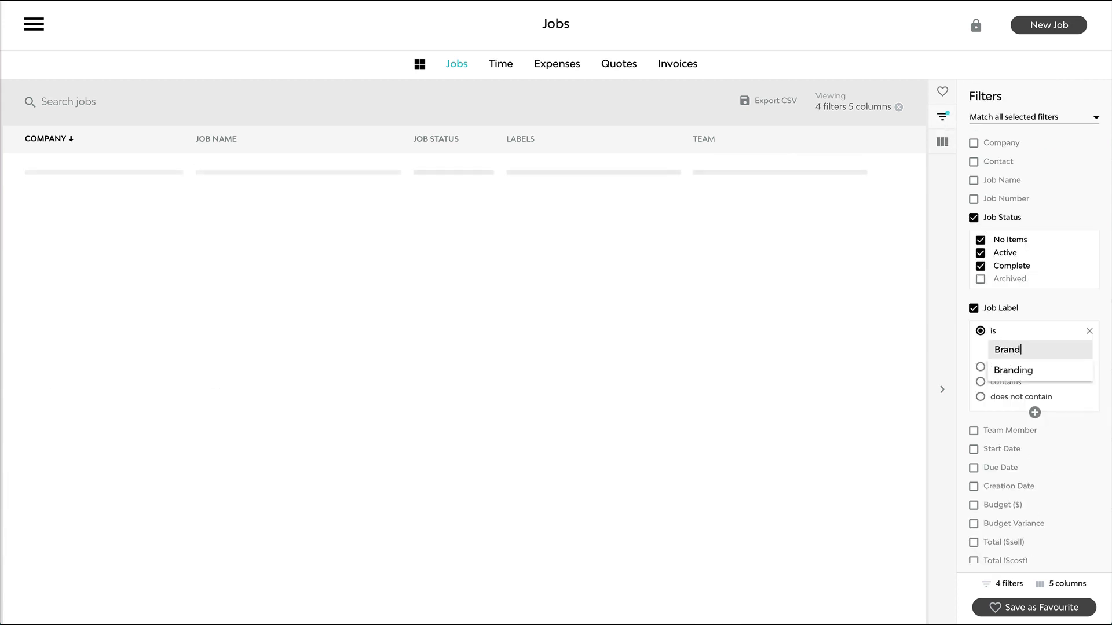
{"action": "left_click", "coordinate": [1022, 371]}
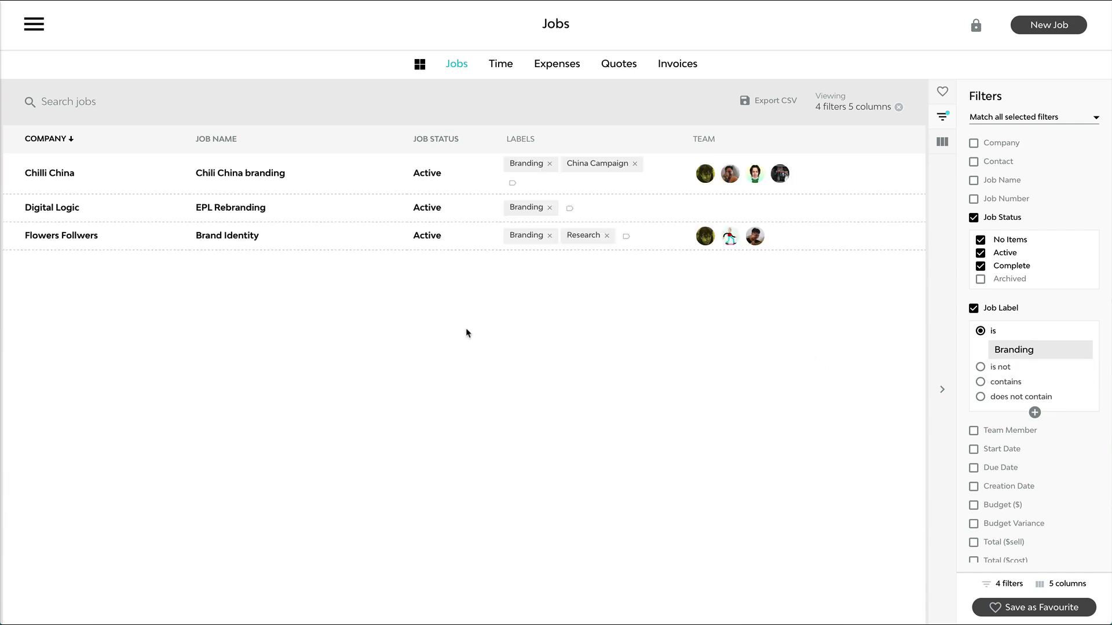
- Replace the Job Status, Labels and Team columns with Budget ($) and Invoiced (exc tax)
{"action": "left_click", "coordinate": [942, 142]}
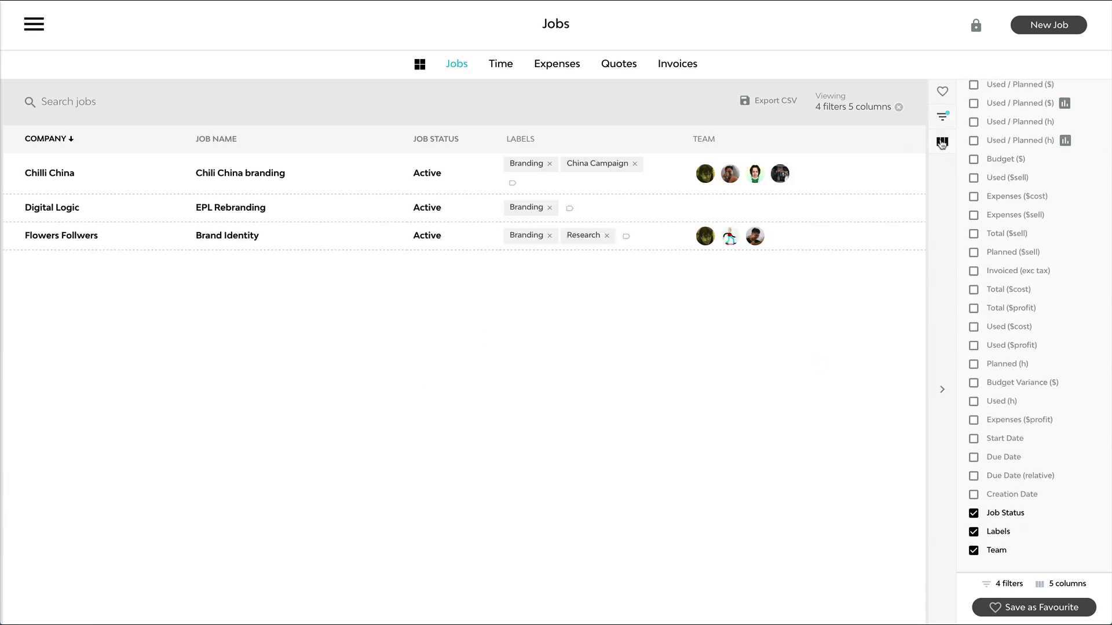
{"action": "left_click", "coordinate": [973, 513]}
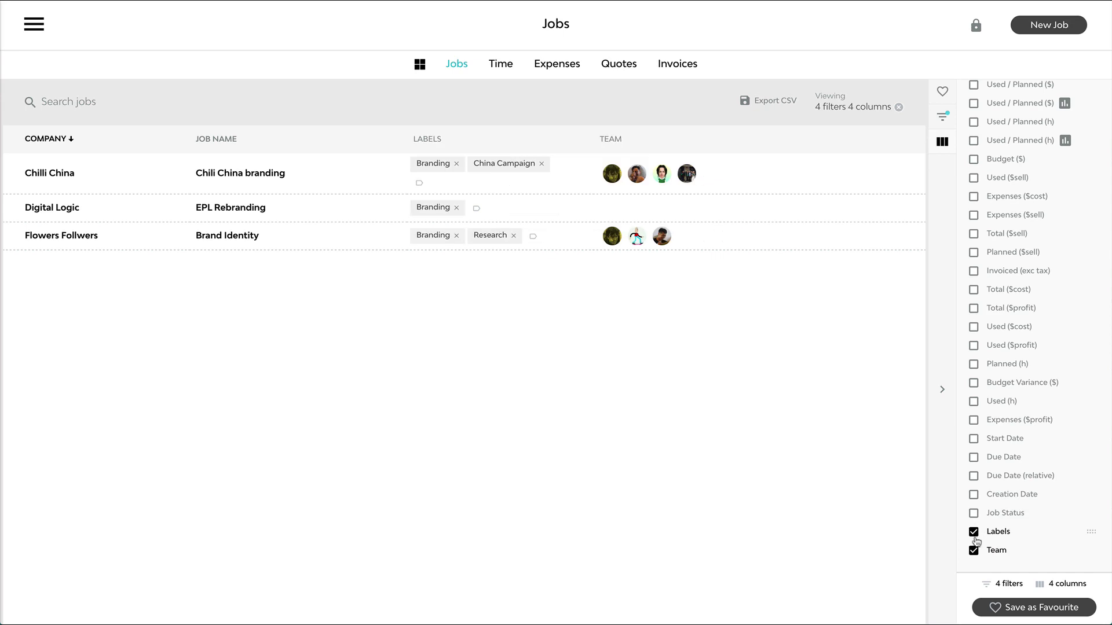
{"action": "left_click", "coordinate": [973, 531]}
{"action": "left_click", "coordinate": [973, 550]}
{"action": "left_click", "coordinate": [974, 234]}
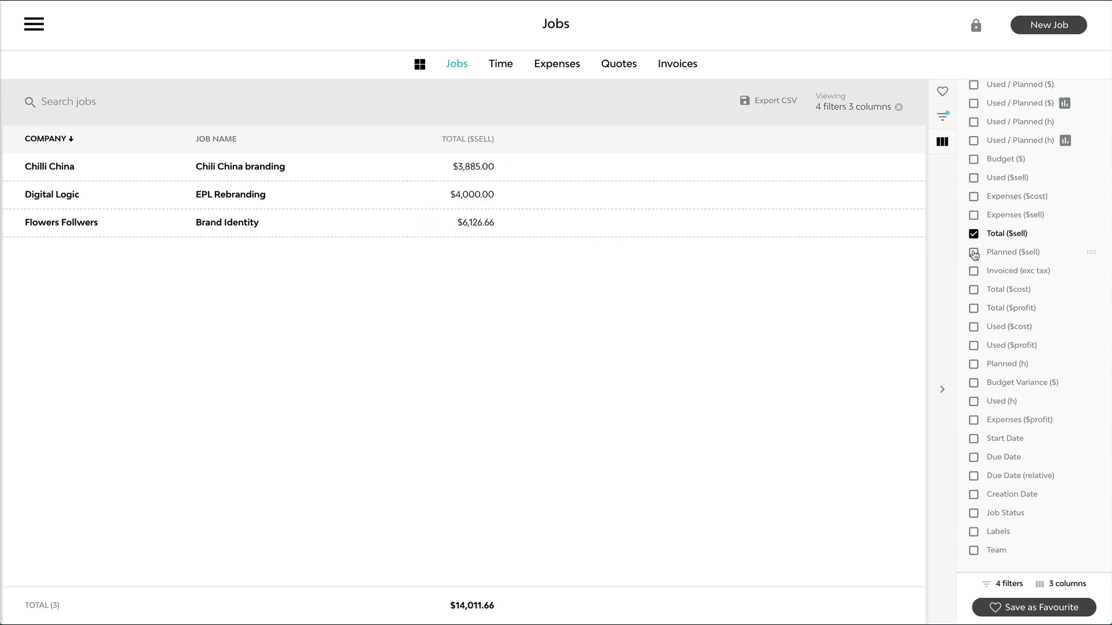
{"action": "left_click", "coordinate": [974, 233]}
{"action": "left_click", "coordinate": [973, 158]}
{"action": "left_click", "coordinate": [974, 270]}
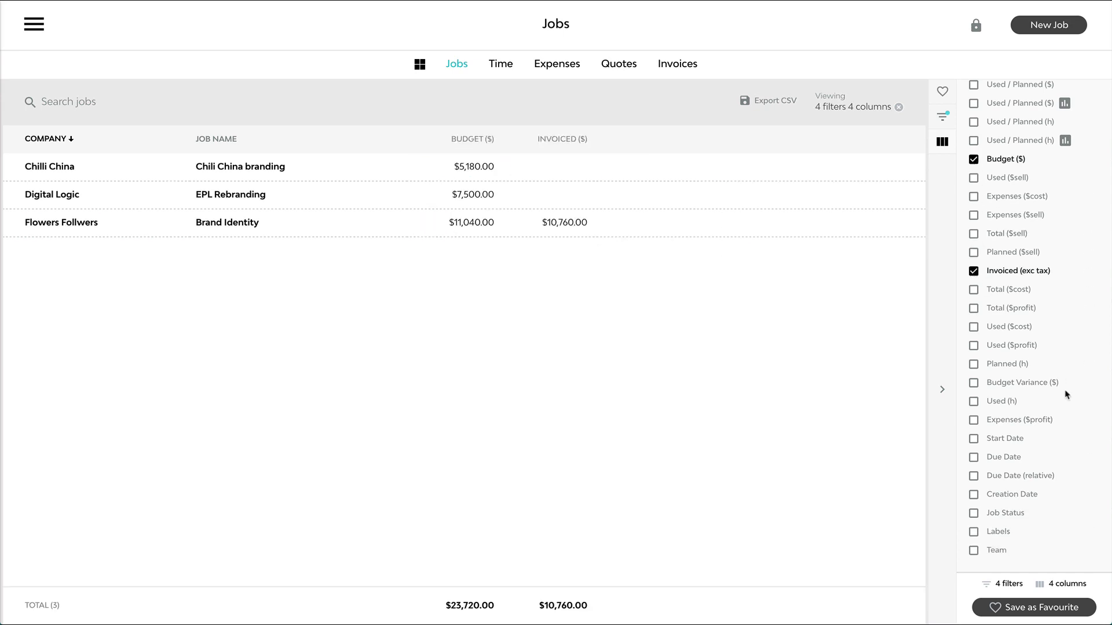
- Add the Job Status and Team columns, placing Job Status directly after Team
{"action": "left_click", "coordinate": [973, 513]}
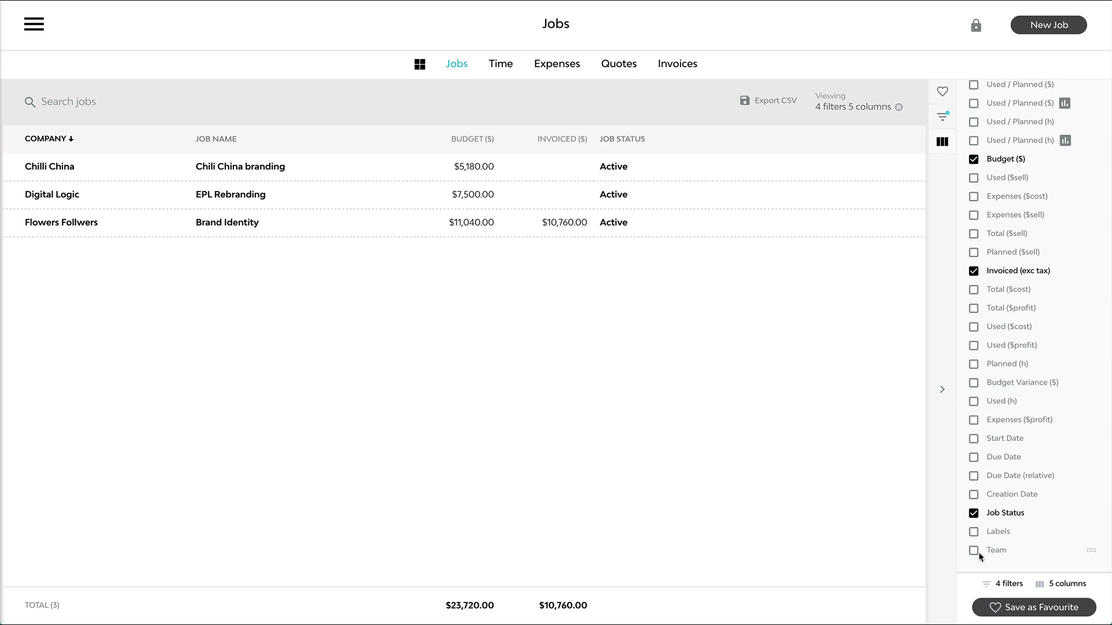
{"action": "left_click", "coordinate": [975, 553]}
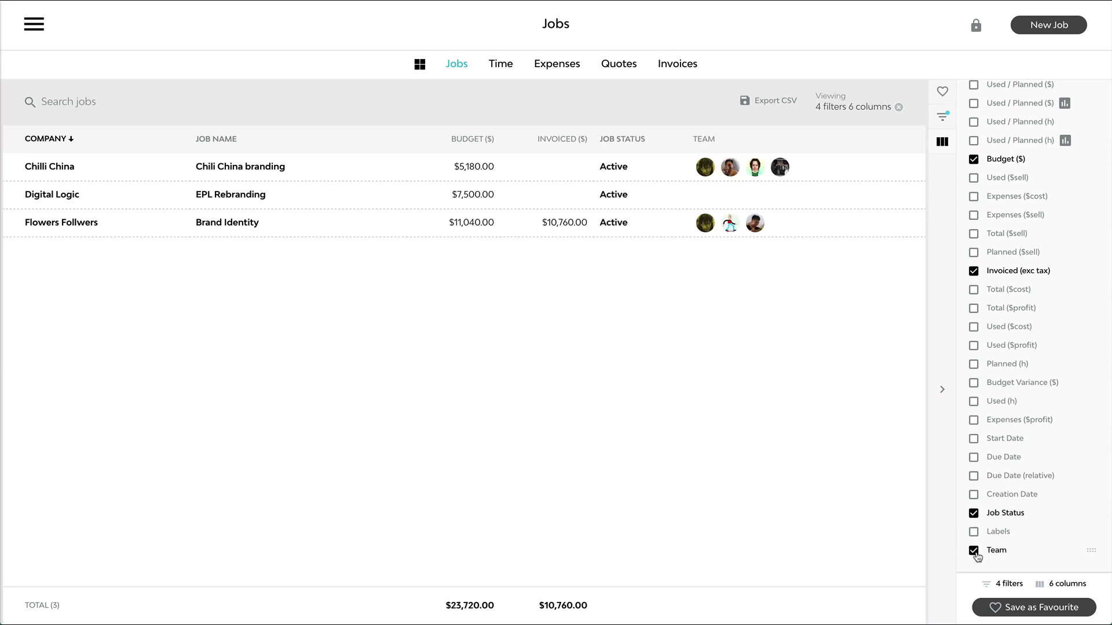
{"action": "left_click_drag", "start_coordinate": [1091, 513], "coordinate": [1091, 551]}
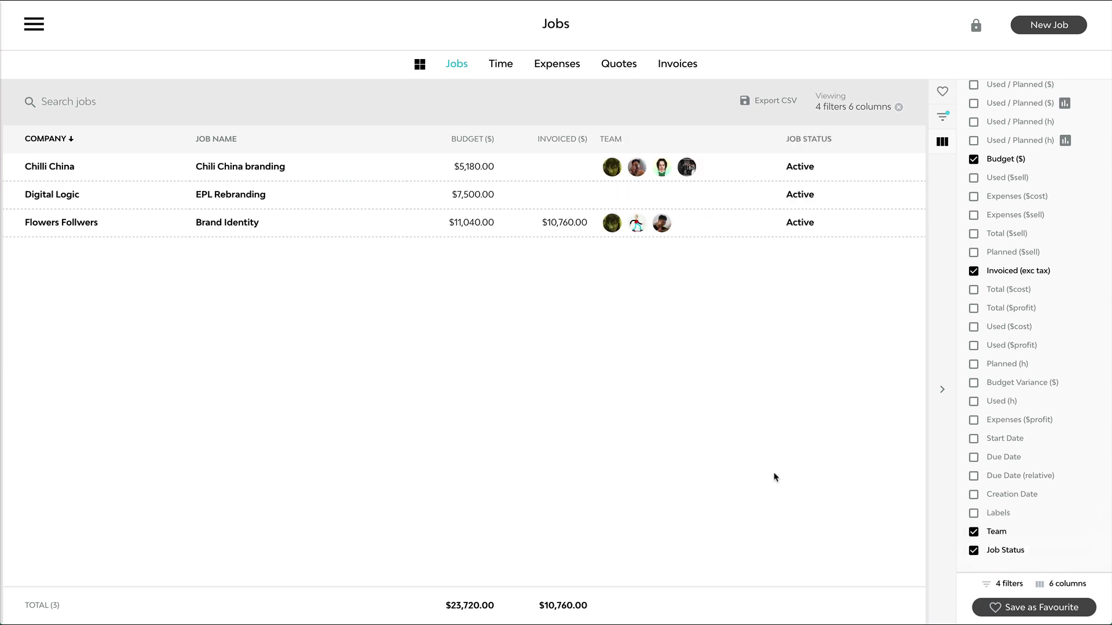
- Clear the current jobs filters and load the Active Jobs favourite report
{"action": "left_click", "coordinate": [899, 108]}
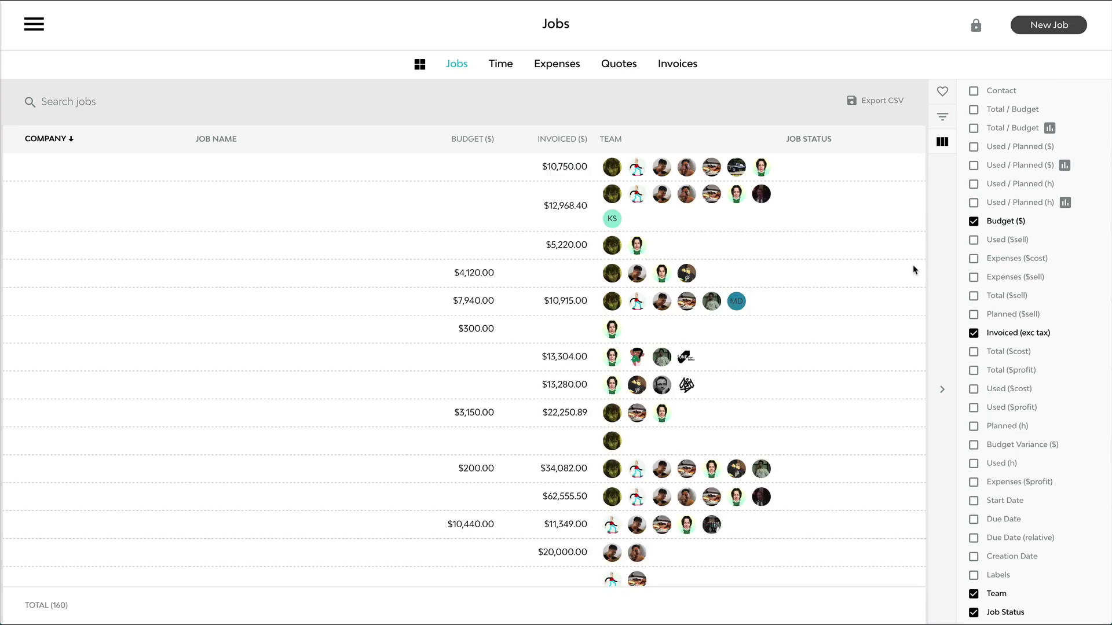
{"action": "left_click", "coordinate": [942, 91]}
{"action": "left_click", "coordinate": [990, 121]}
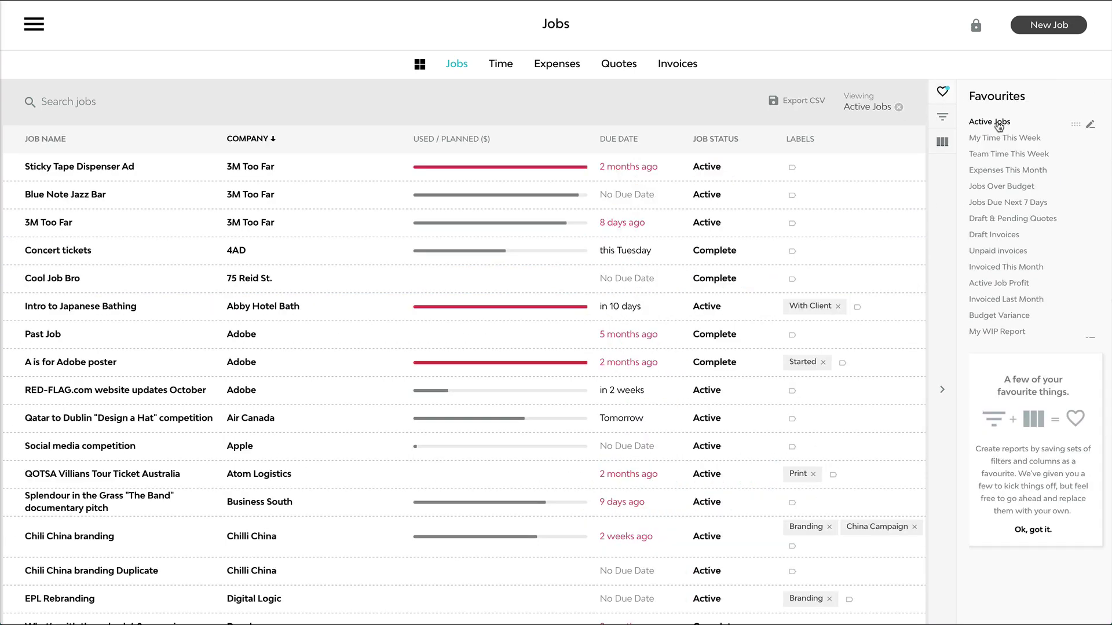